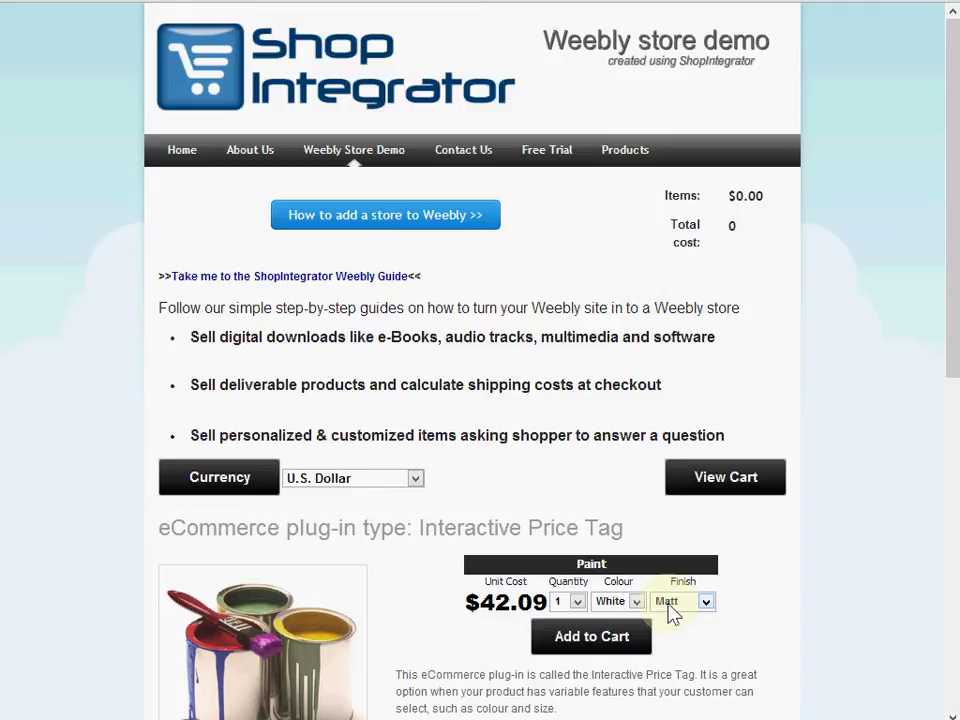
Preview the demo store's prices in British Pound and return the currency to U.S. Dollar.
left_click(366, 481)
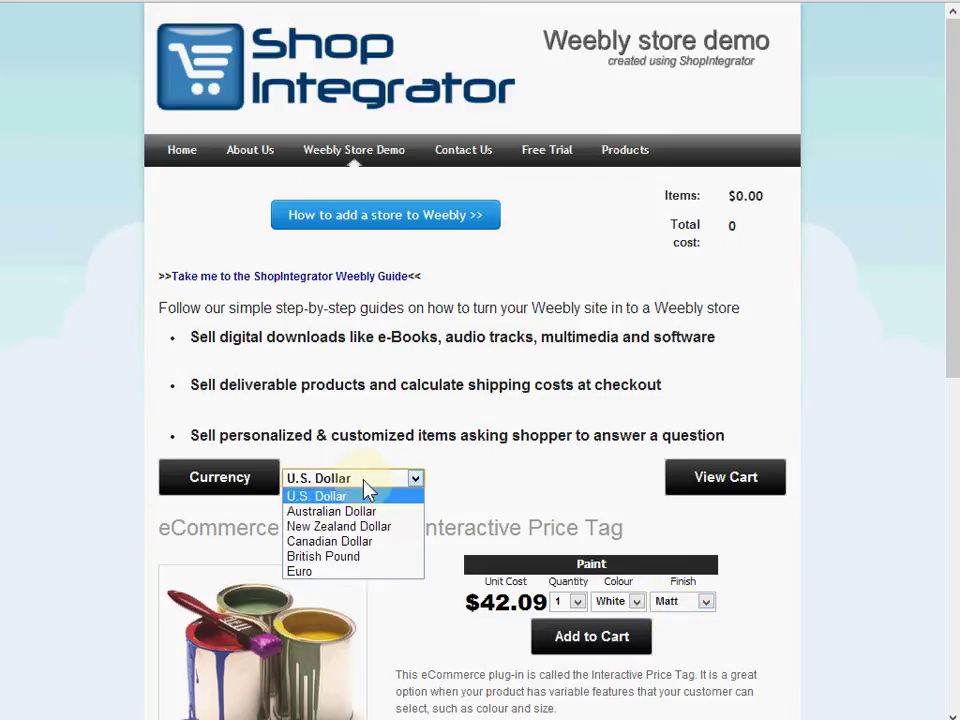
left_click(331, 556)
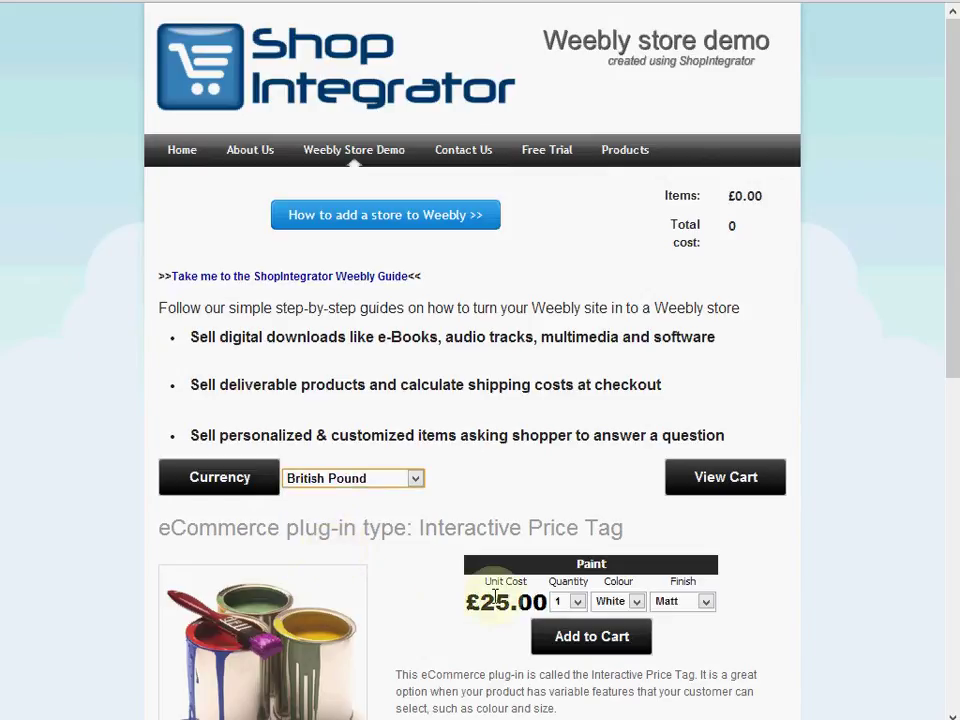
left_click(389, 485)
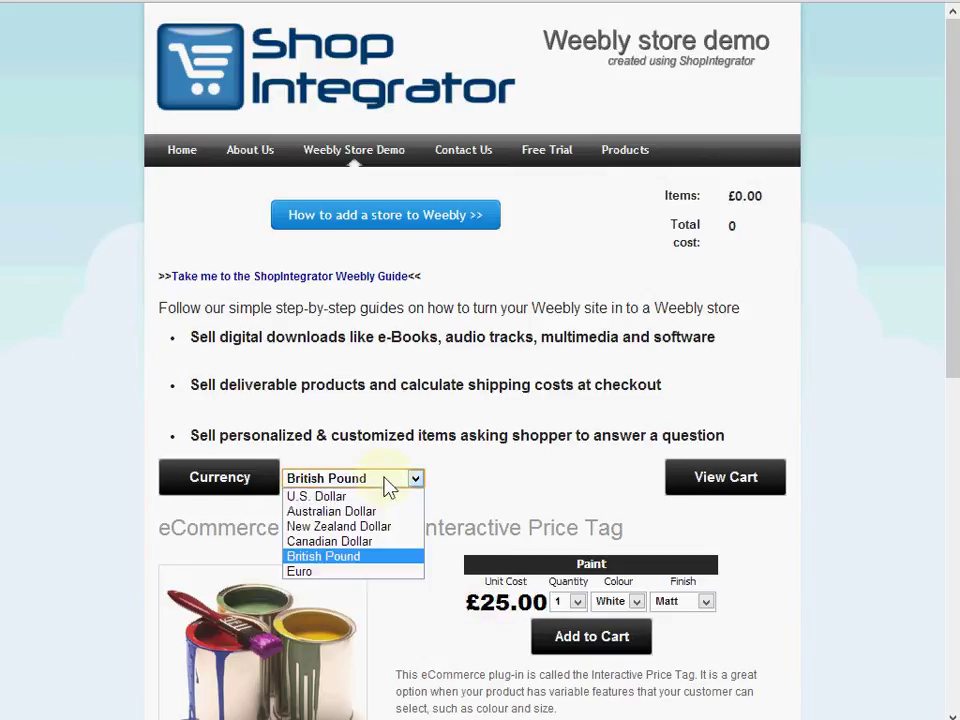
left_click(358, 495)
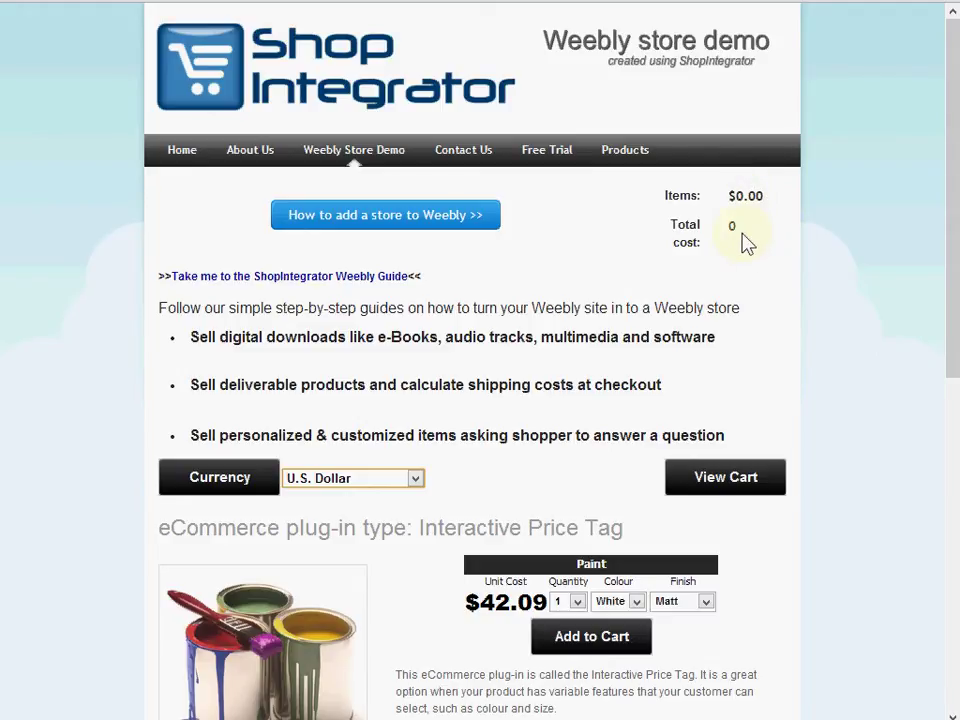
Examine the Interactive Price Tag and Interactive Table of Products on the demo store page, including the sold-out stepladder row.
left_click_drag(955, 226, 955, 484)
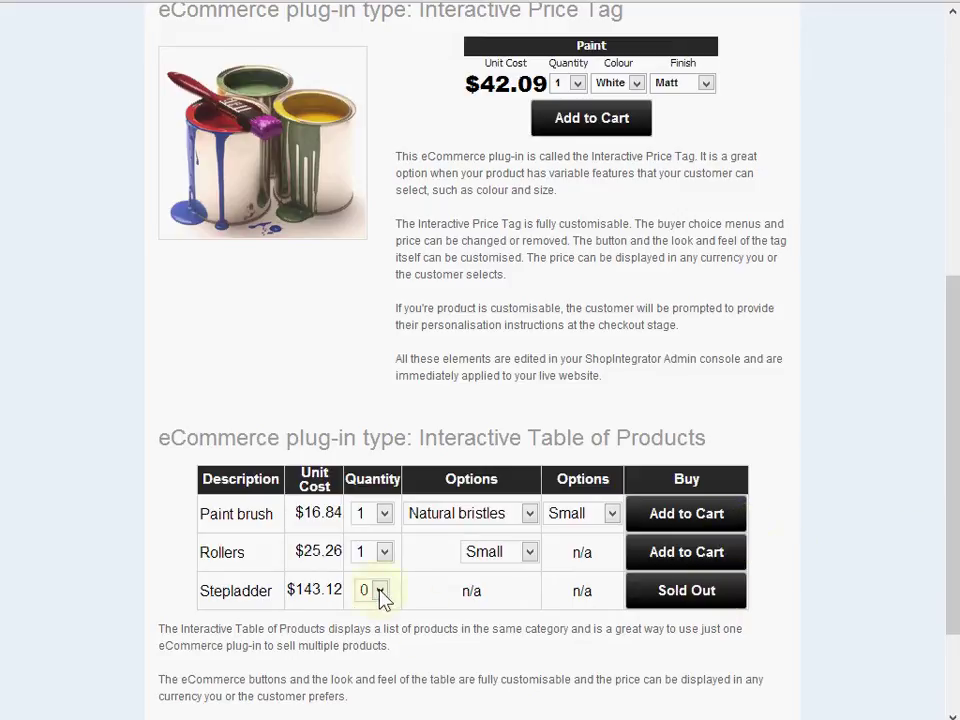
left_click(686, 600)
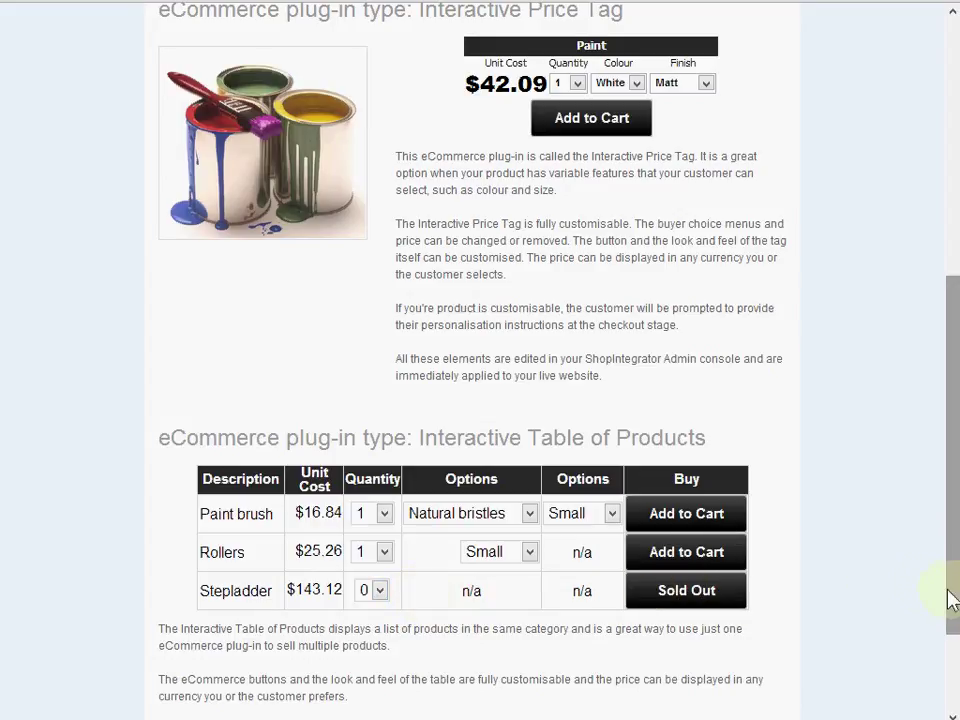
left_click_drag(955, 600, 955, 367)
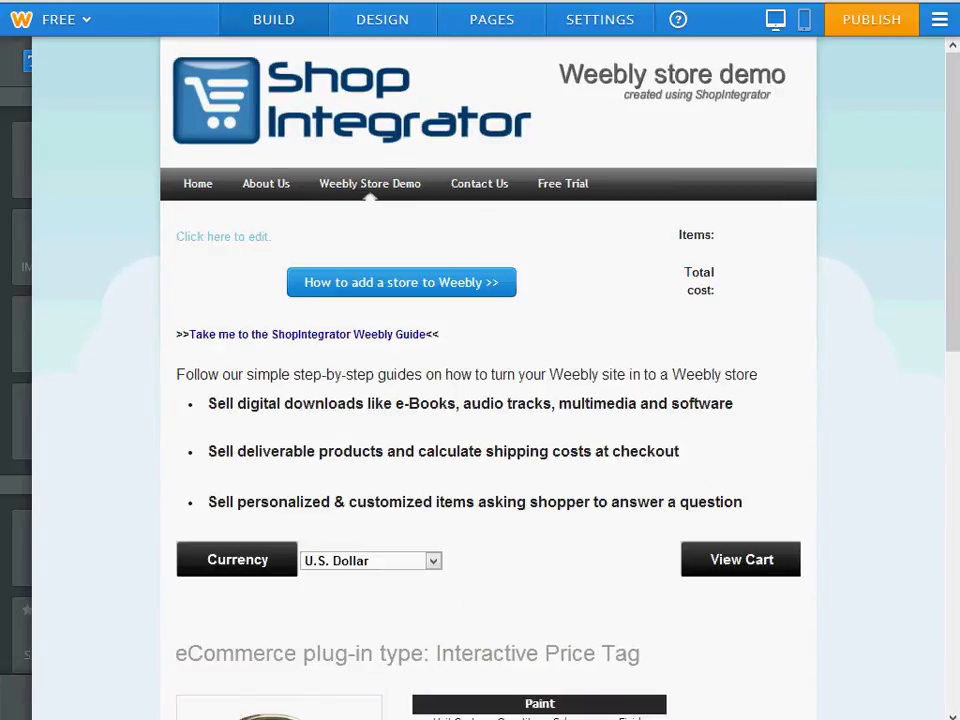
Add a standard page named Products to the Weebly site, save it and open it for editing.
left_click(505, 30)
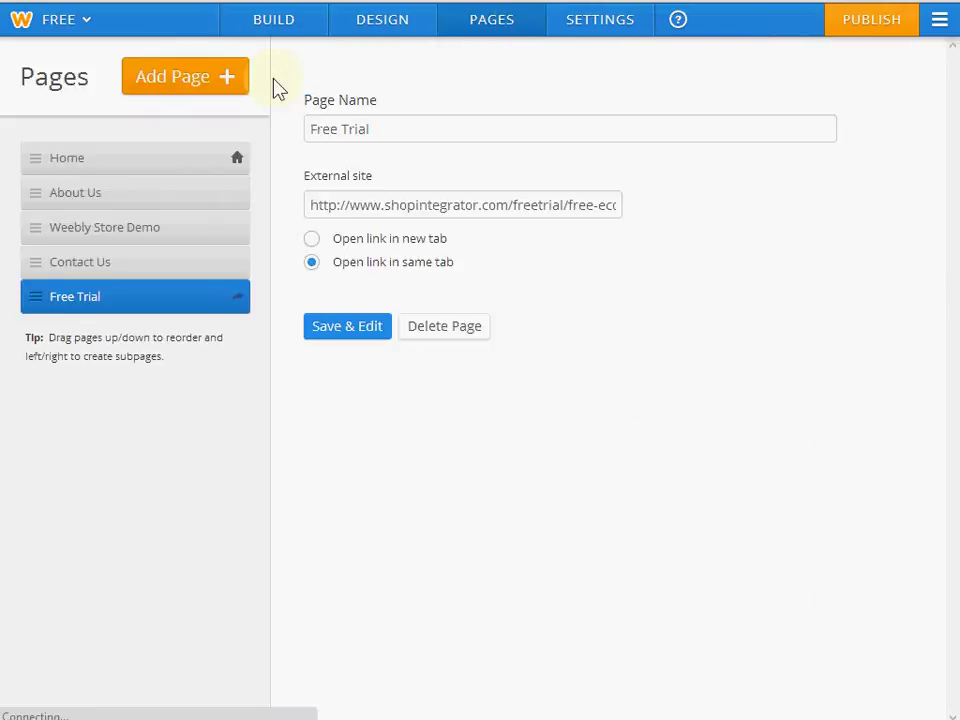
left_click(178, 86)
left_click(208, 132)
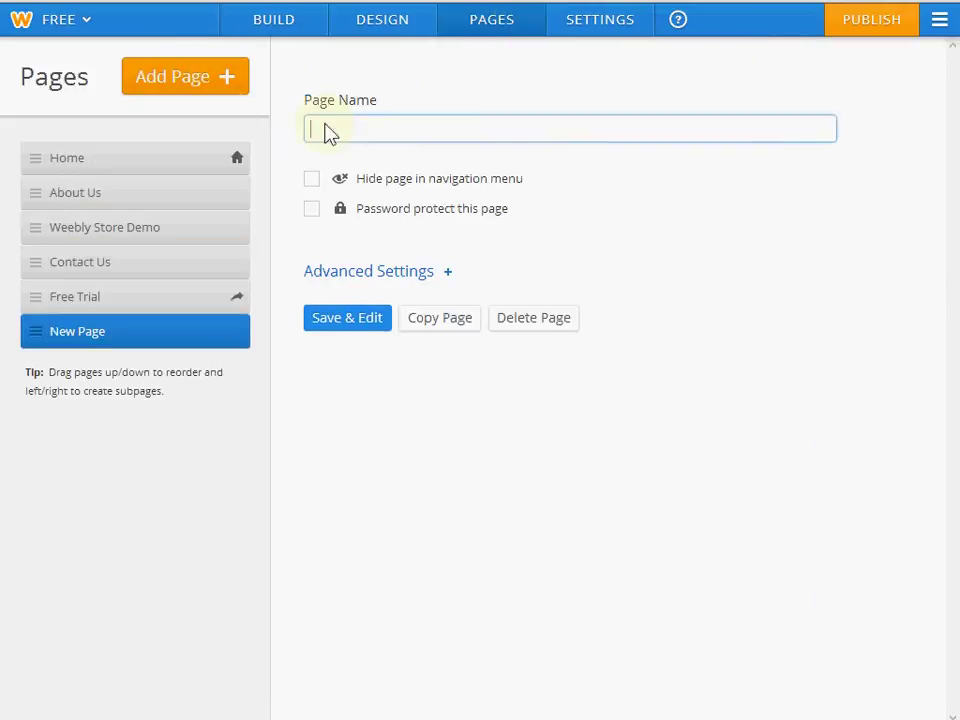
type("Products")
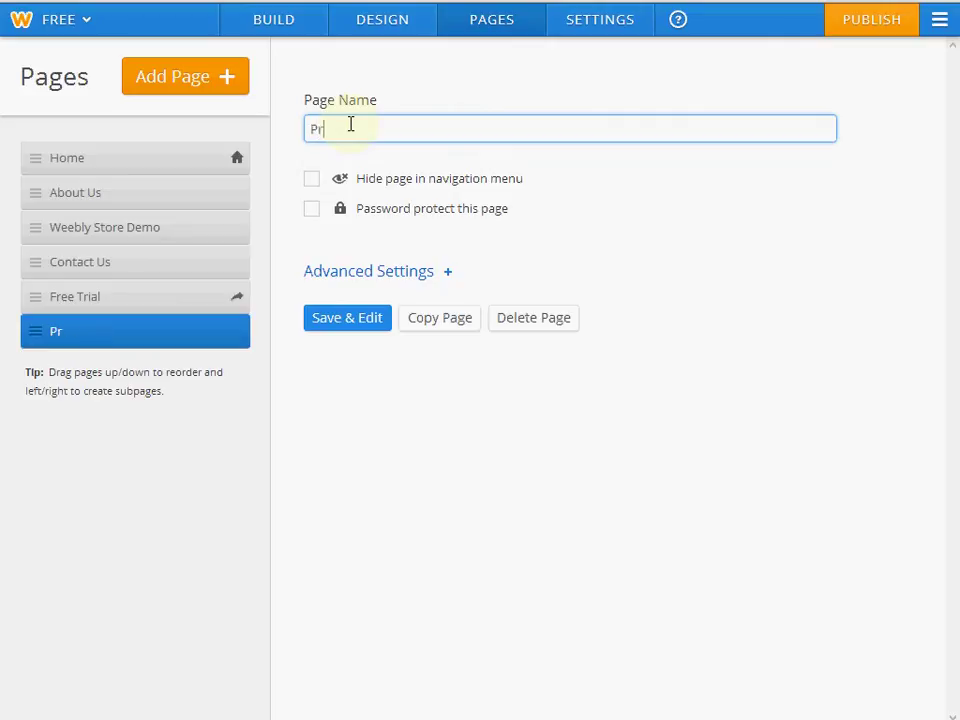
left_click(334, 320)
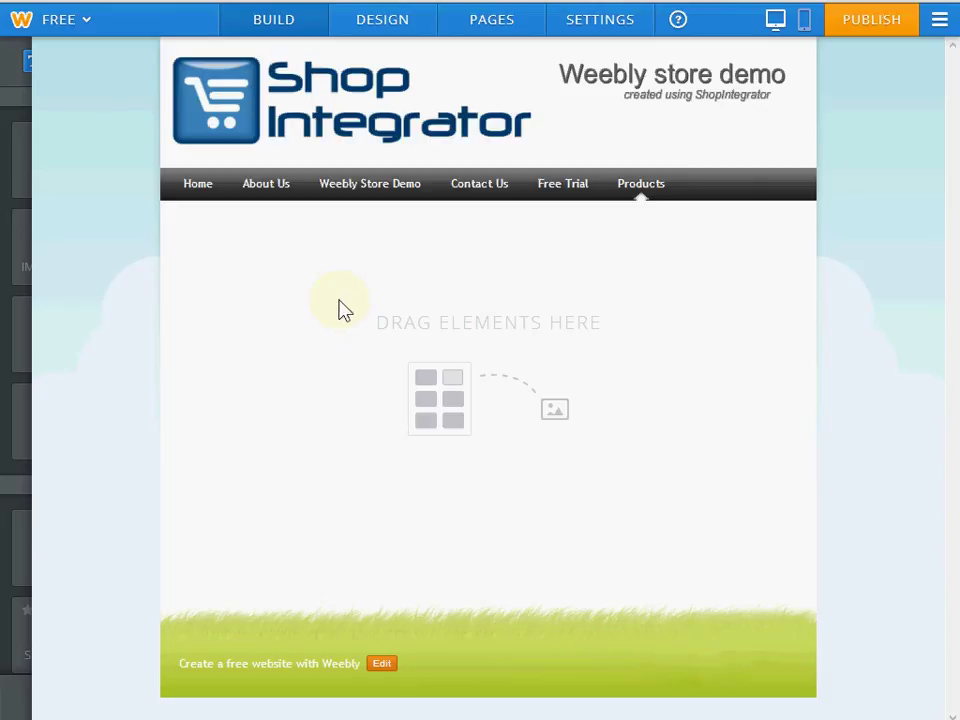
Add a title element to the empty Products page with the text "Solid silver heart bracelet".
mouse_move(17, 214)
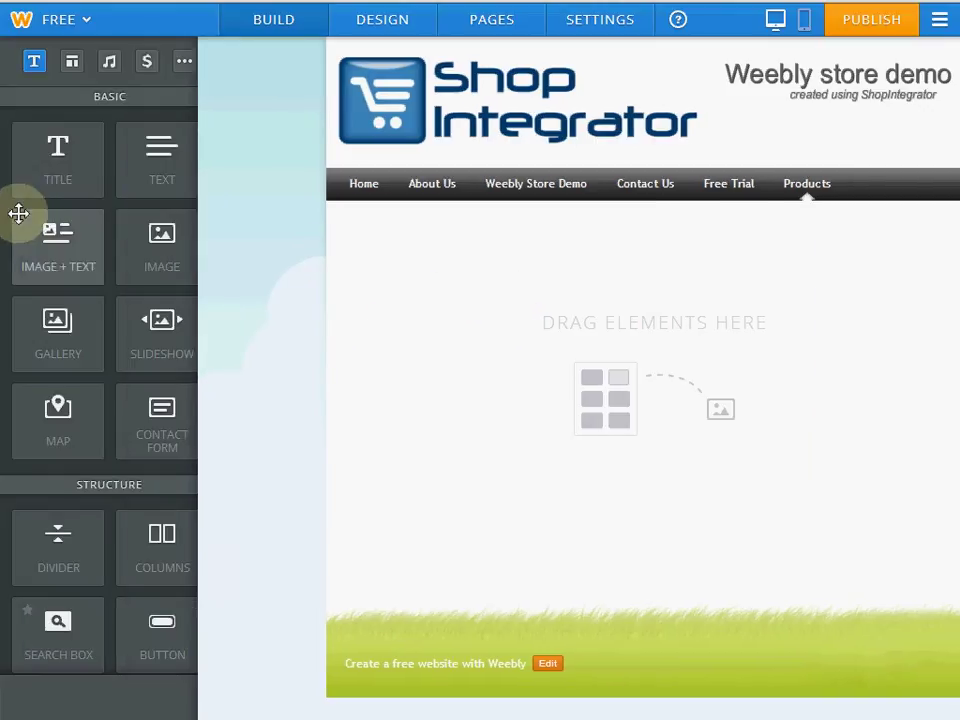
left_click_drag(48, 166, 420, 250)
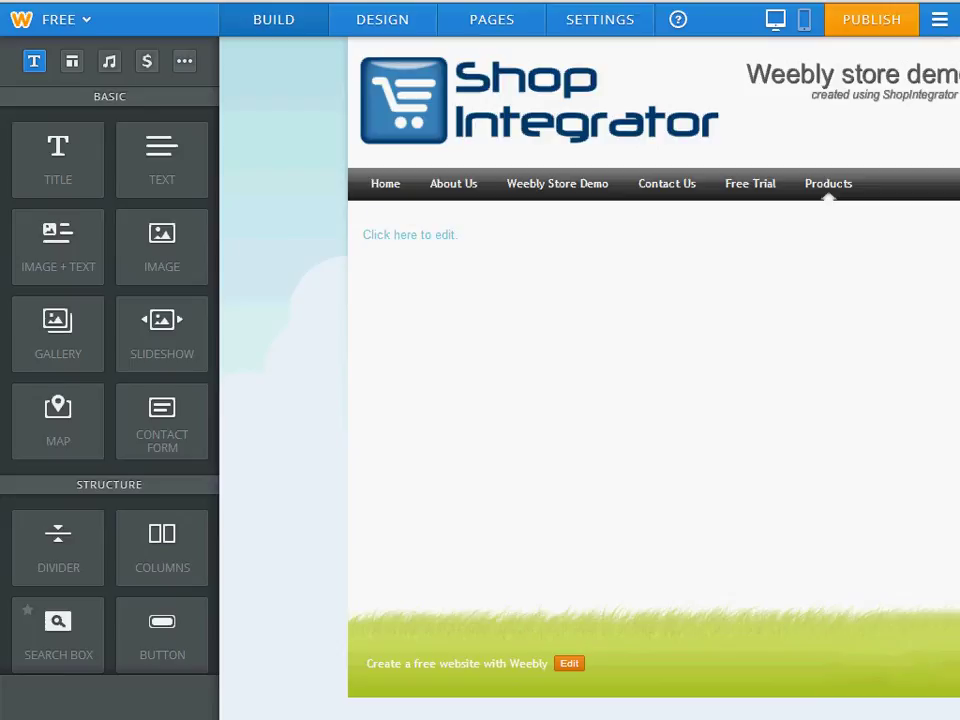
left_click(412, 236)
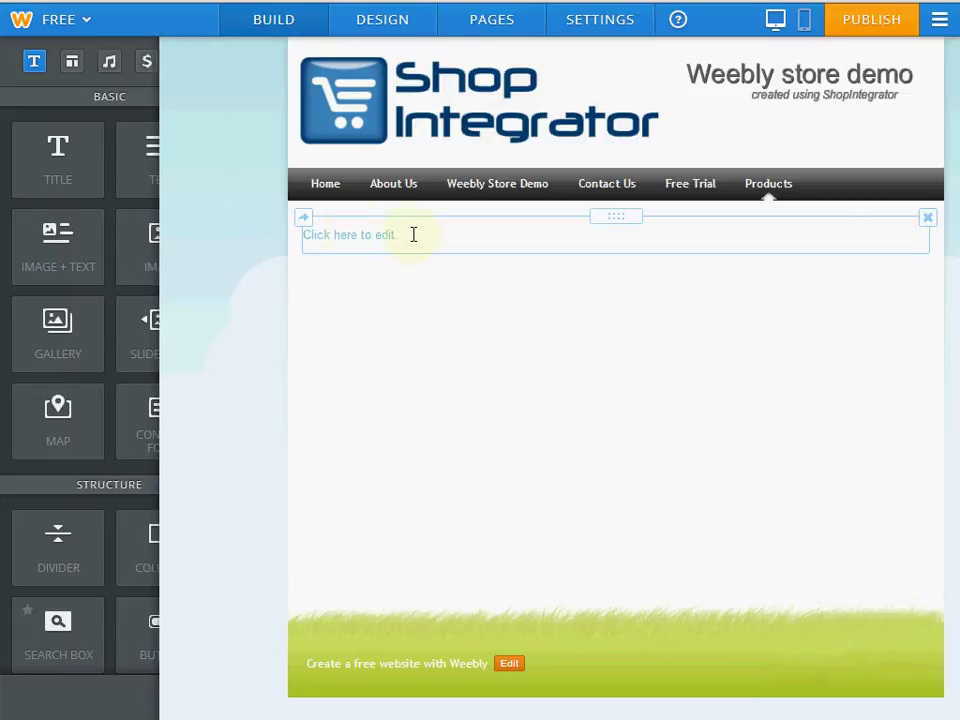
type("Solid silver heart bracelet")
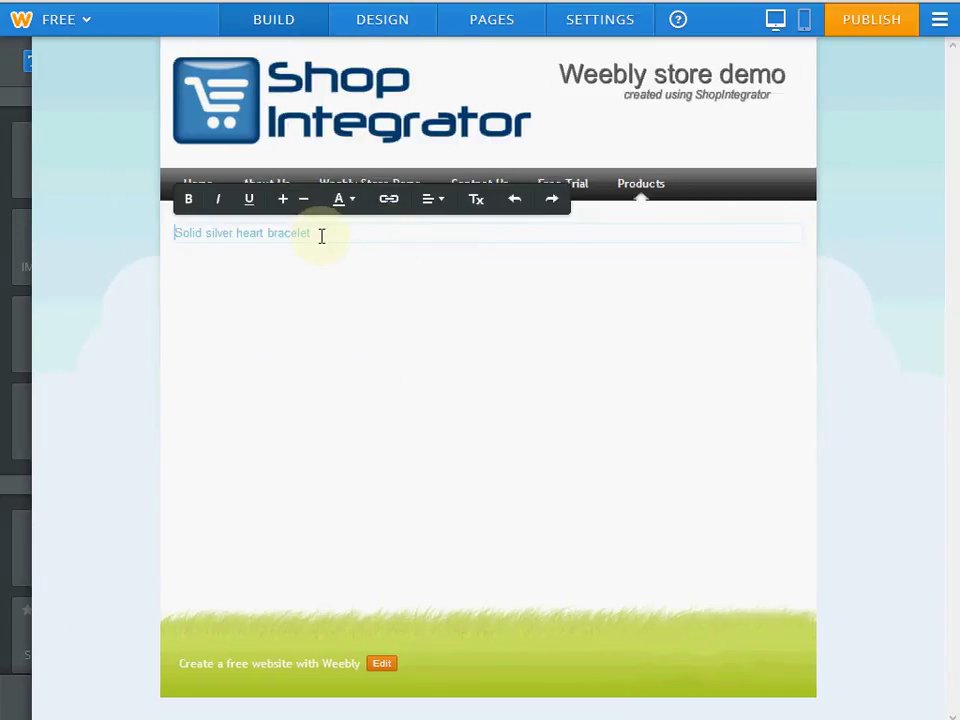
Enlarge the whole "Solid silver heart bracelet" text by several font size increments.
key("ctrl+a")
key("Left")
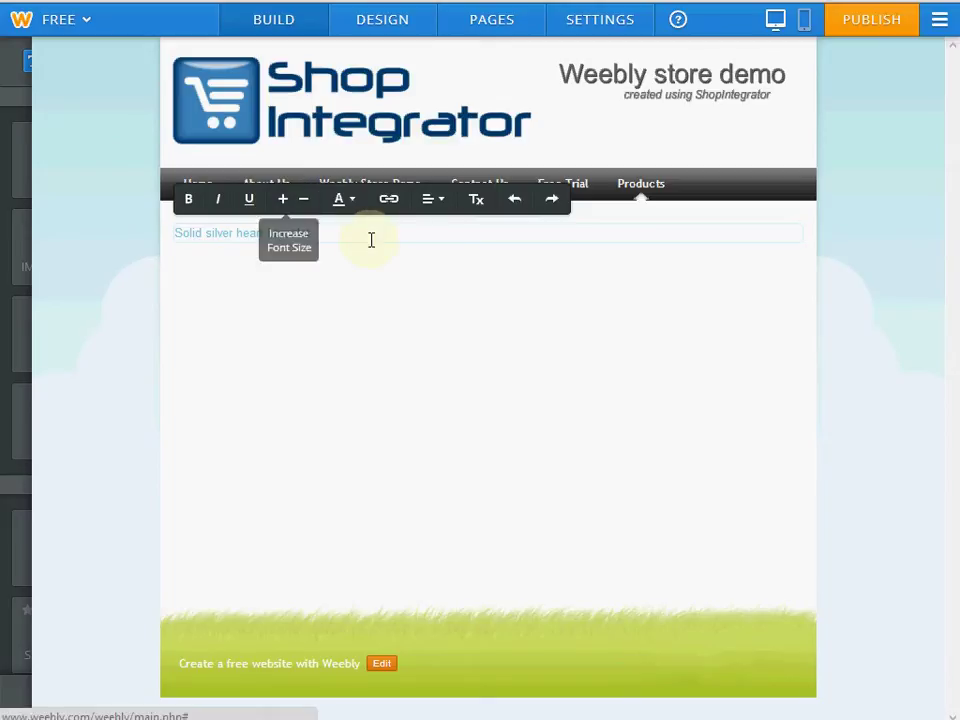
left_click_drag(371, 240, 118, 238)
left_click(281, 200)
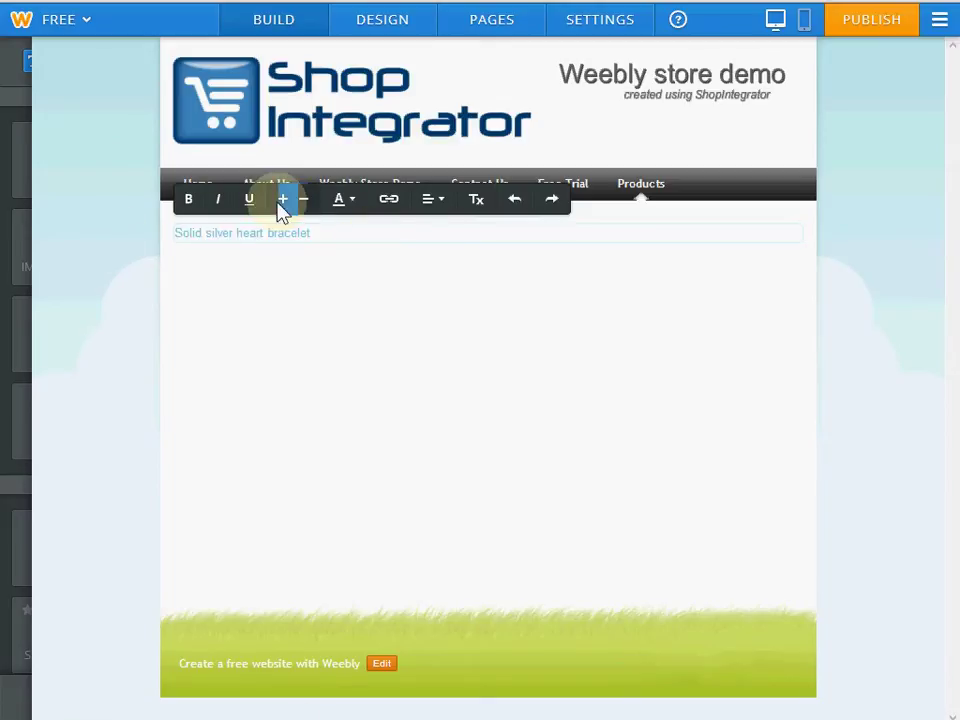
left_click(297, 231)
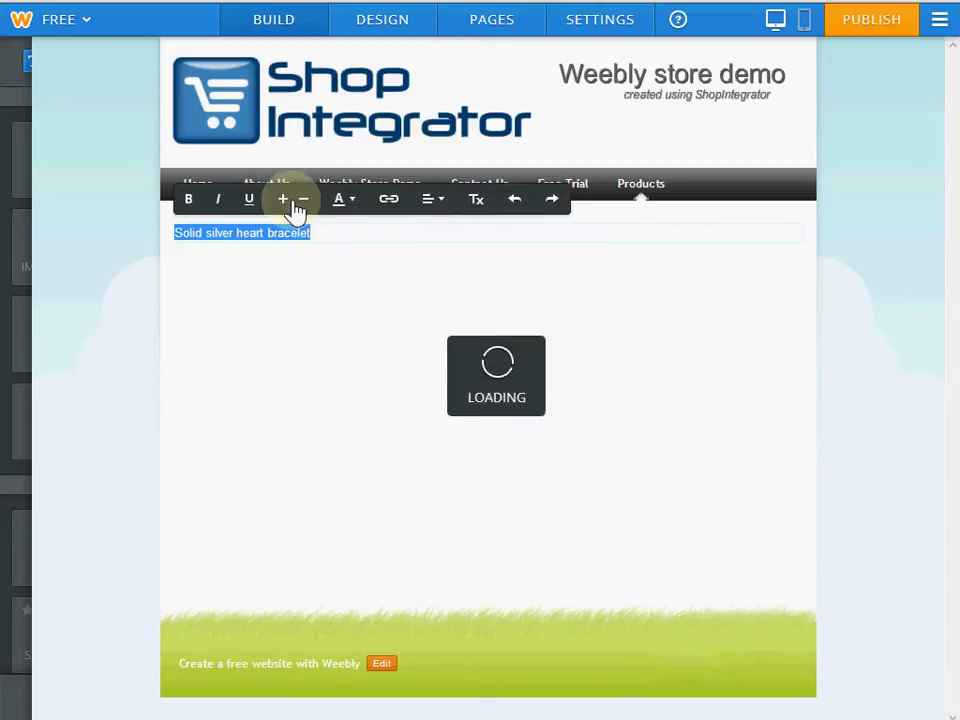
left_click(283, 201)
left_click(283, 201)
left_click(284, 202)
left_click(396, 317)
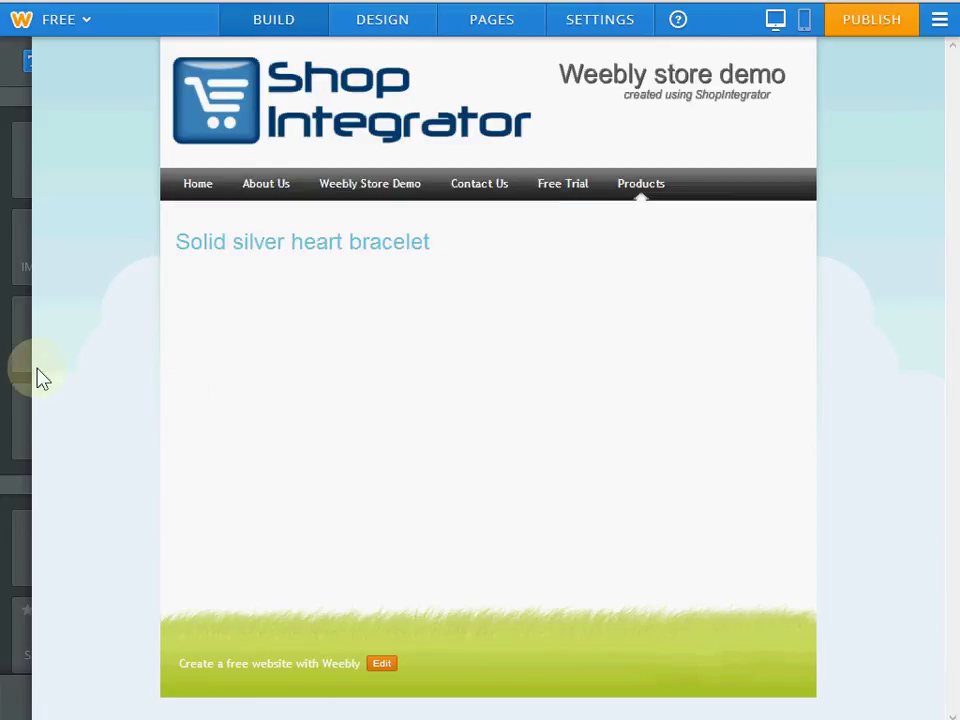
Insert a two-column layout below the bracelet title and place an image element in its first column.
mouse_move(11, 369)
left_click_drag(162, 557, 416, 281)
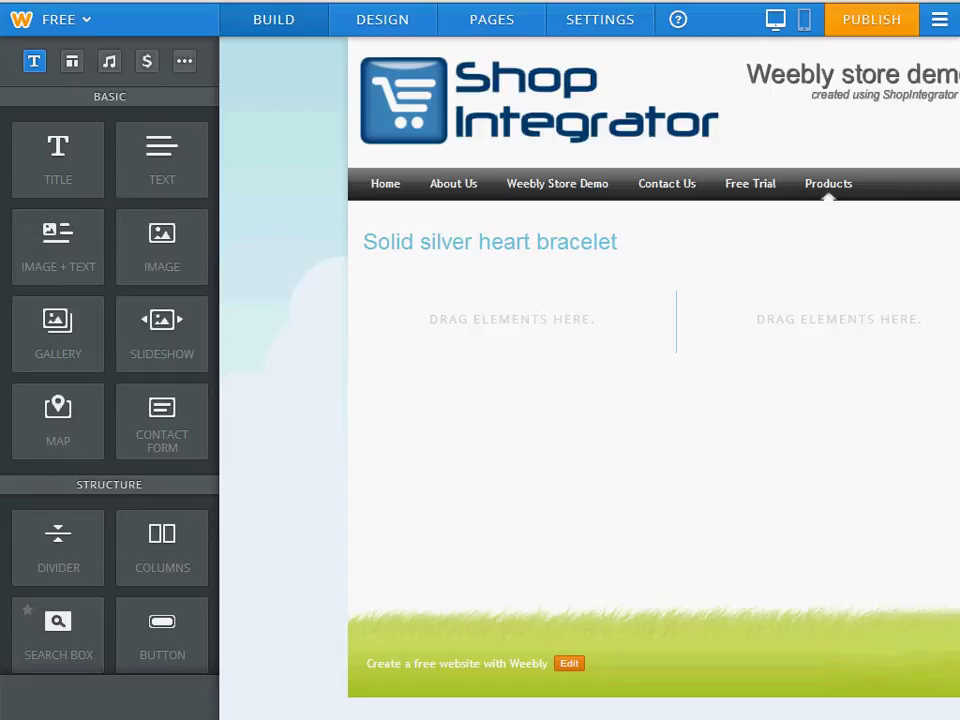
left_click_drag(162, 245, 485, 344)
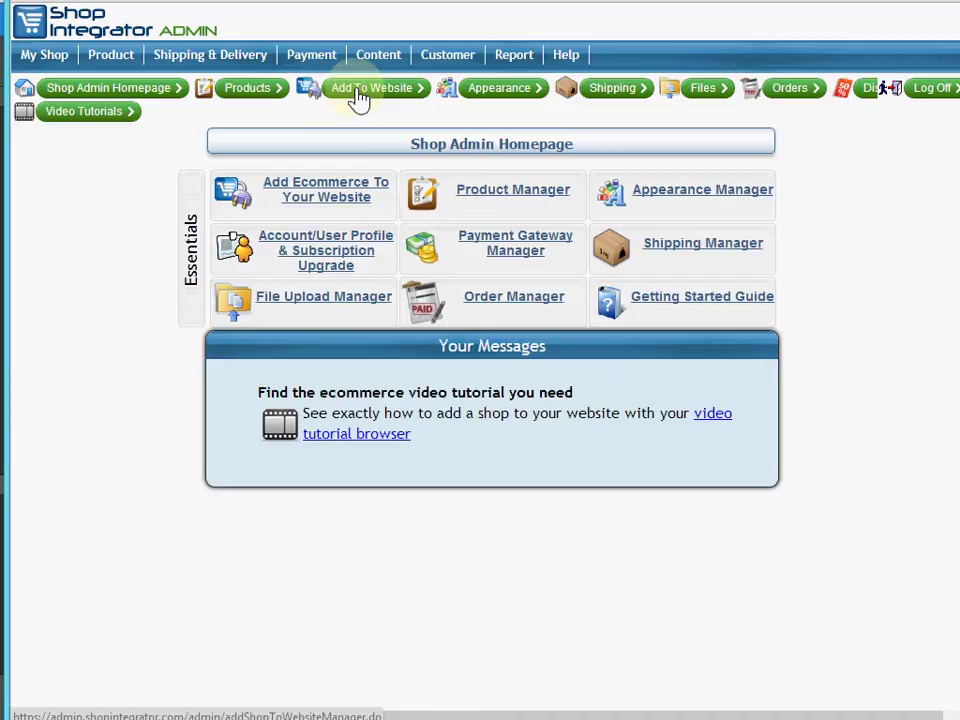
Switch to ShopIntegrator Admin, open Add Ecommerce To Your Website and keep Weebly as the website type.
left_click(360, 189)
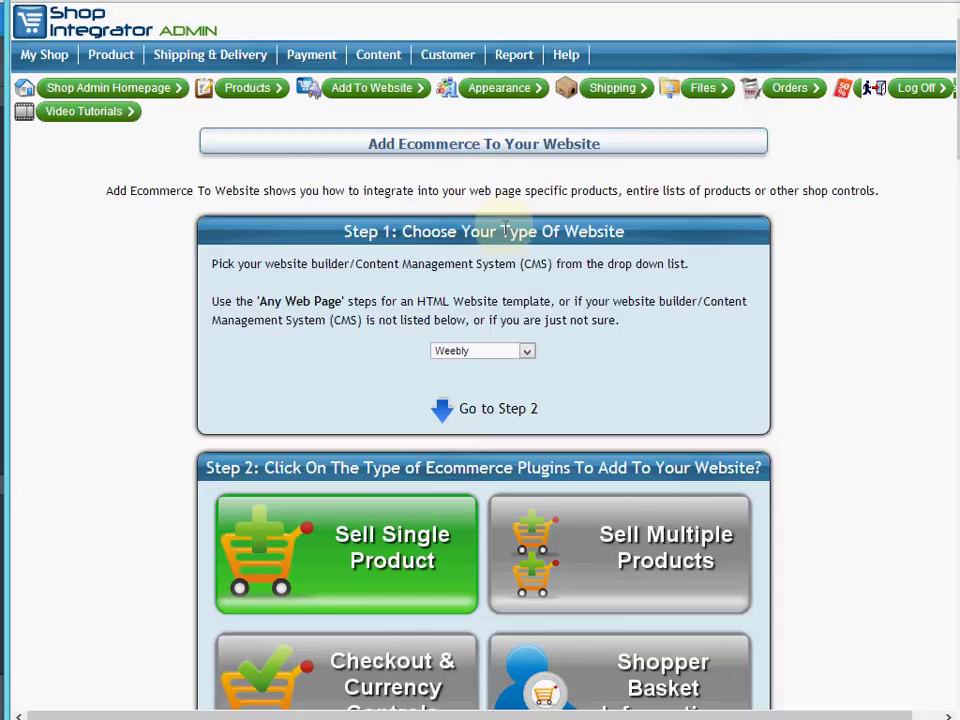
left_click(526, 355)
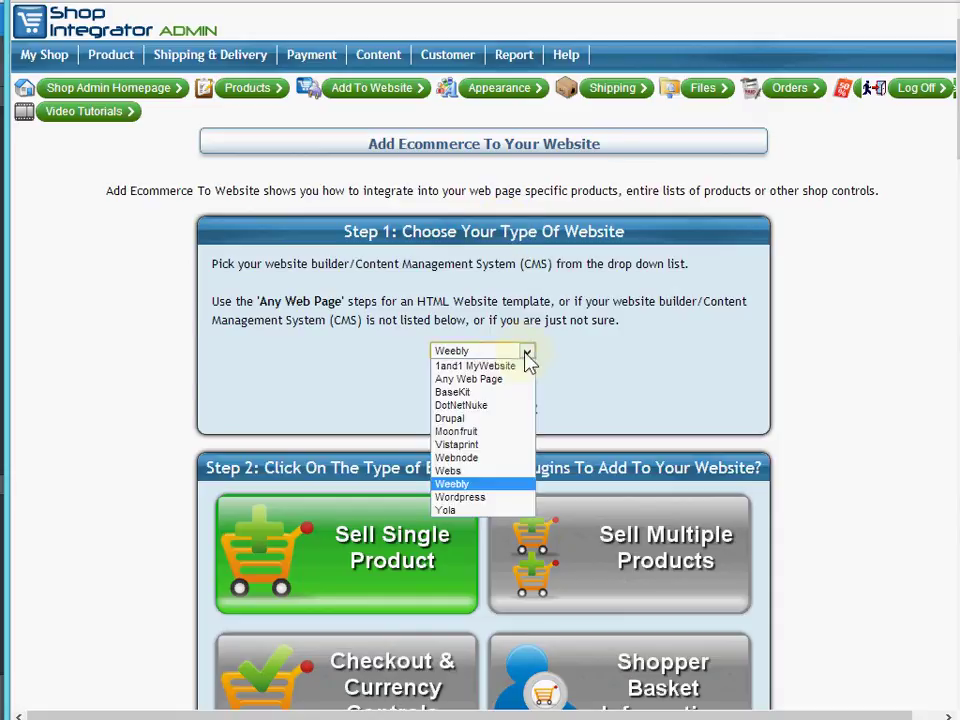
left_click(598, 319)
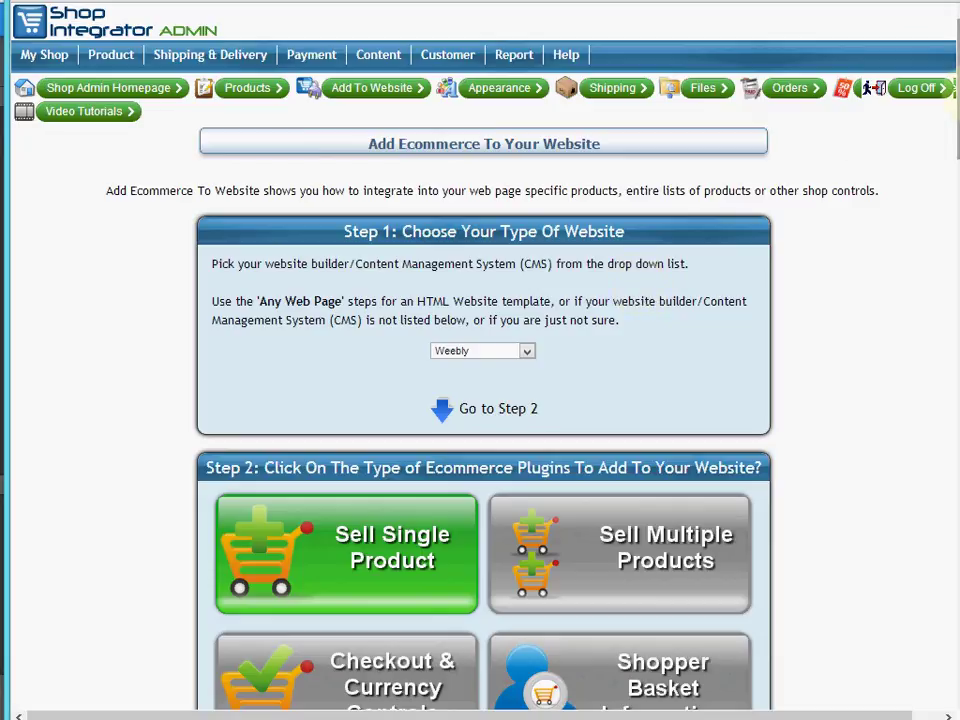
Keep BRACELET as the product stock code for the Sell Single Product plugin.
scroll(948, 108, "down", 4)
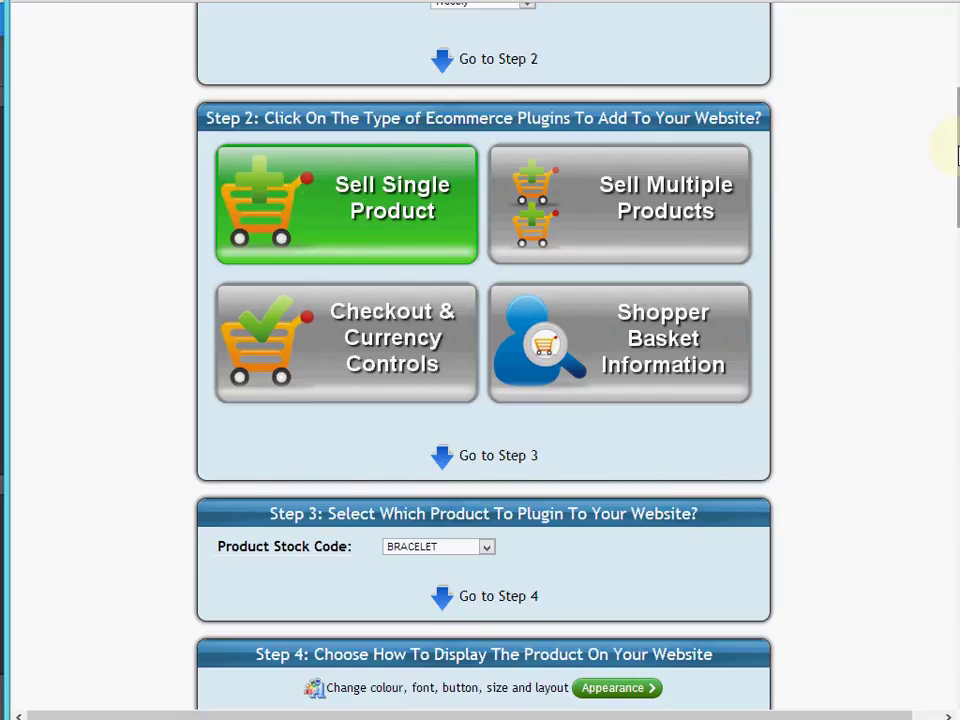
left_click_drag(950, 148, 953, 254)
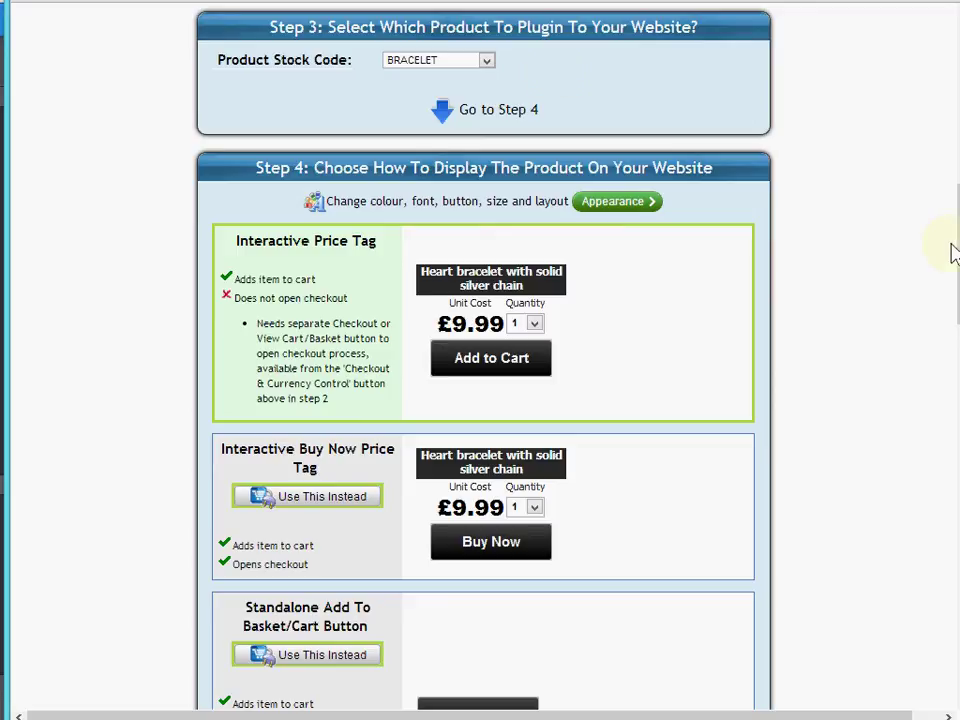
left_click(452, 66)
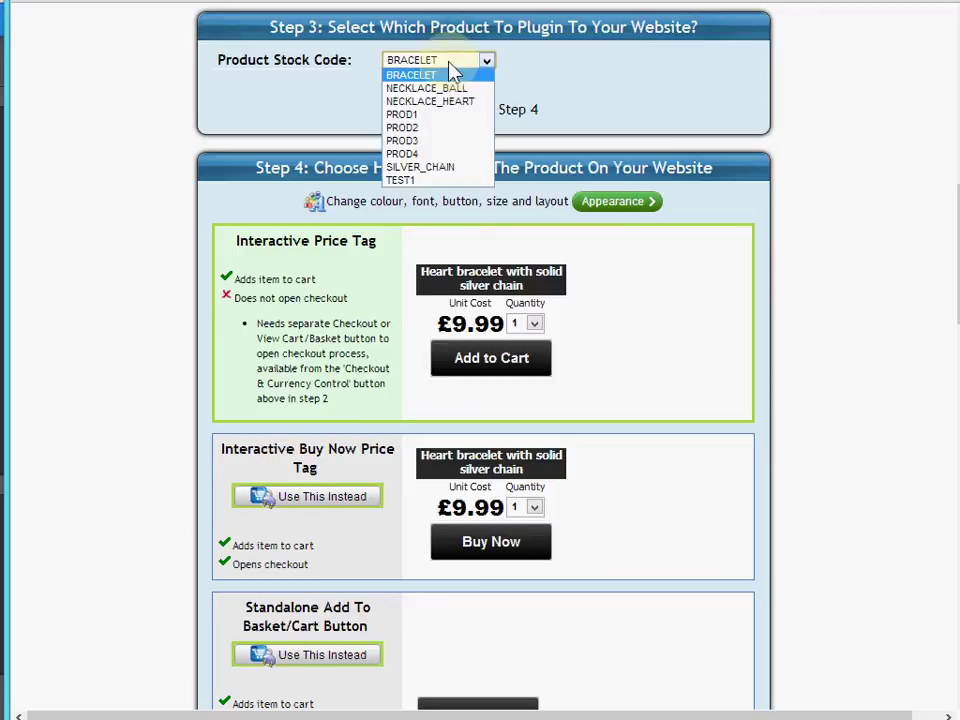
left_click(430, 62)
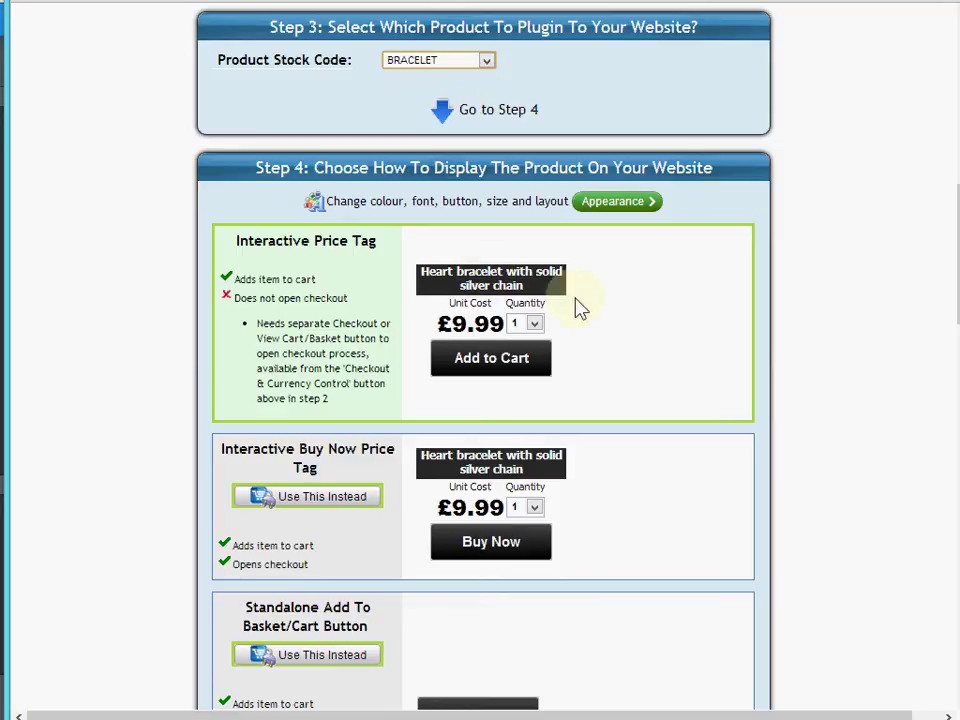
Examine the display options for the bracelet, from the interactive price tags and standalone buttons to price, weight and short description.
left_click_drag(947, 242, 950, 275)
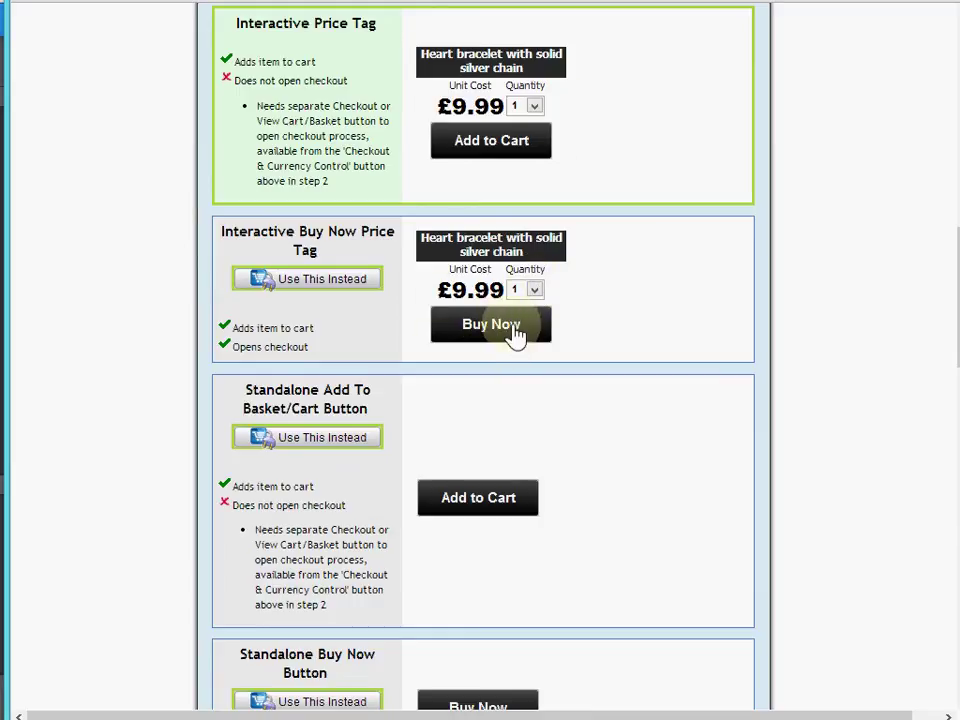
left_click_drag(330, 353, 229, 348)
left_click(355, 362)
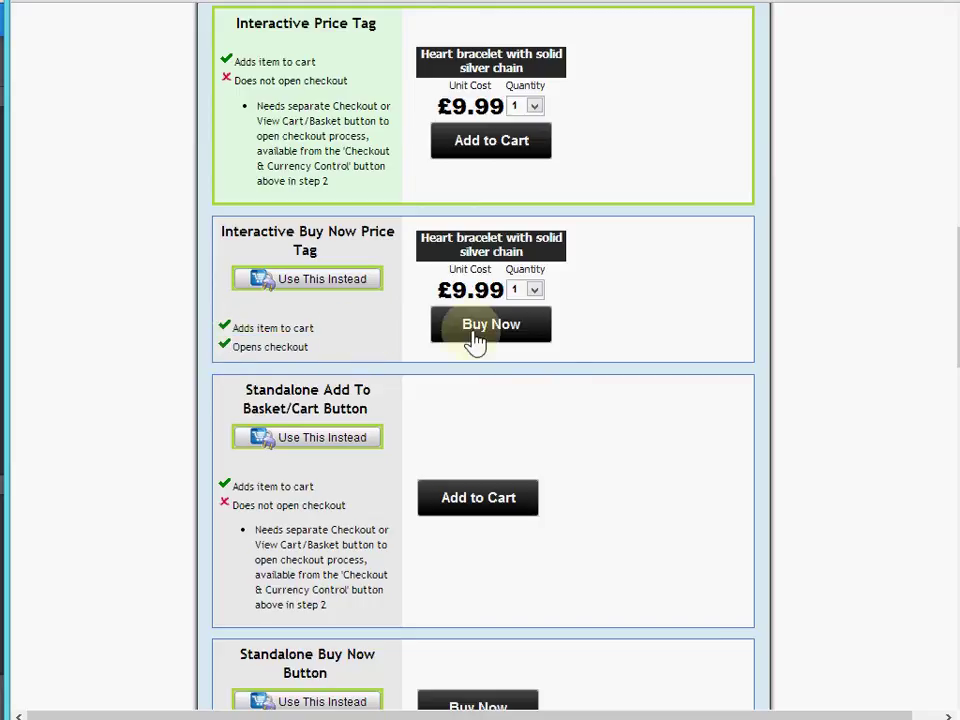
scroll(561, 354, "down", 1)
scroll(343, 364, "down", 3)
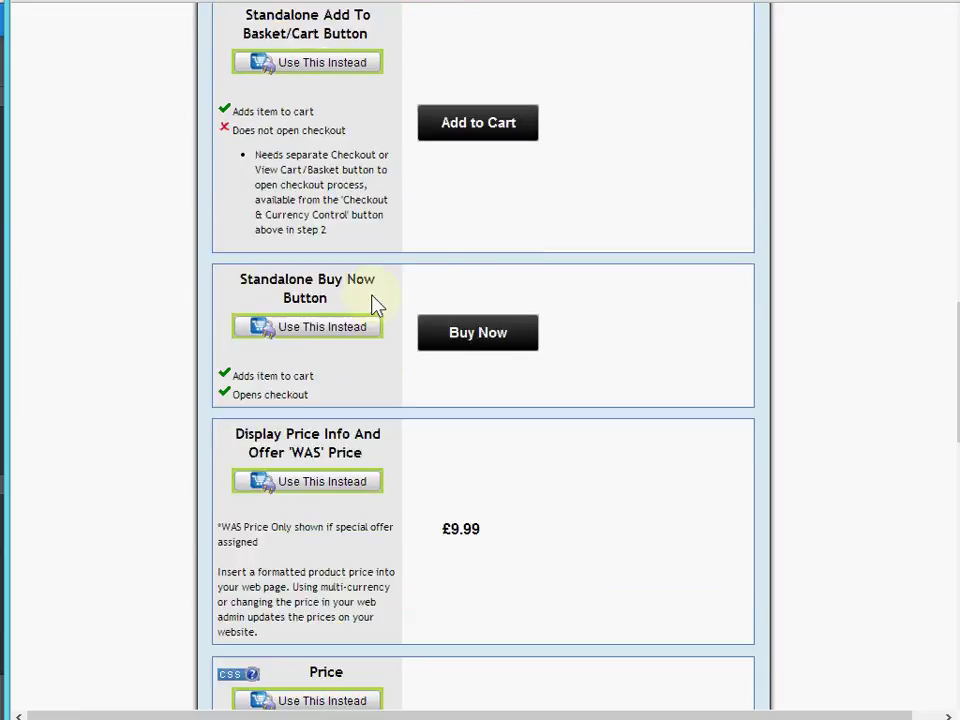
scroll(471, 345, "down", 2)
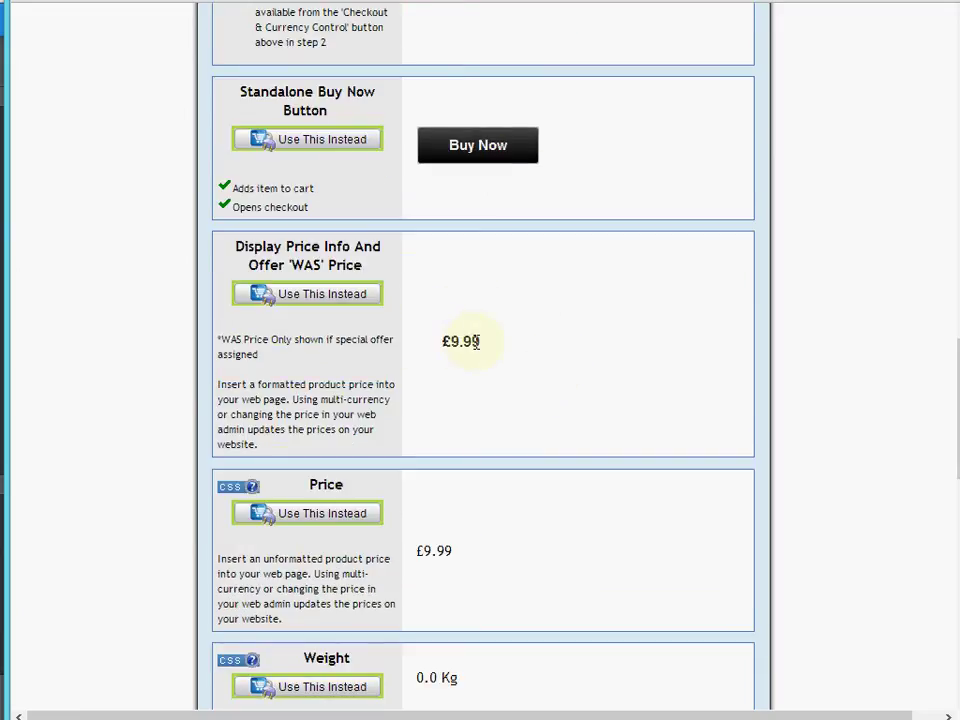
scroll(405, 332, "down", 2)
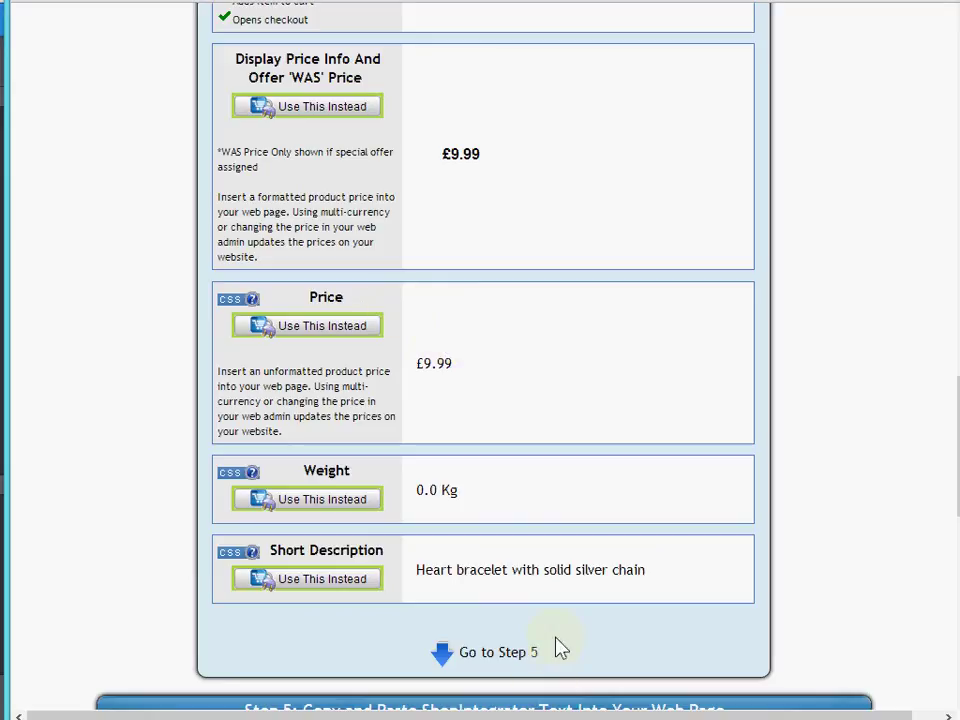
scroll(617, 499, "up", 5)
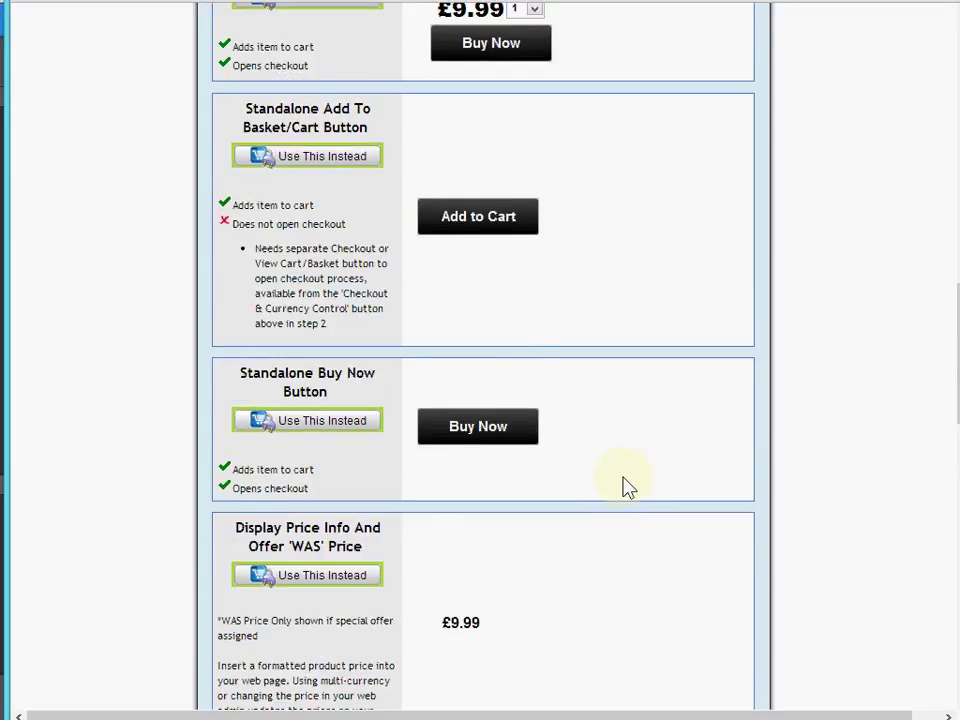
scroll(627, 486, "up", 4)
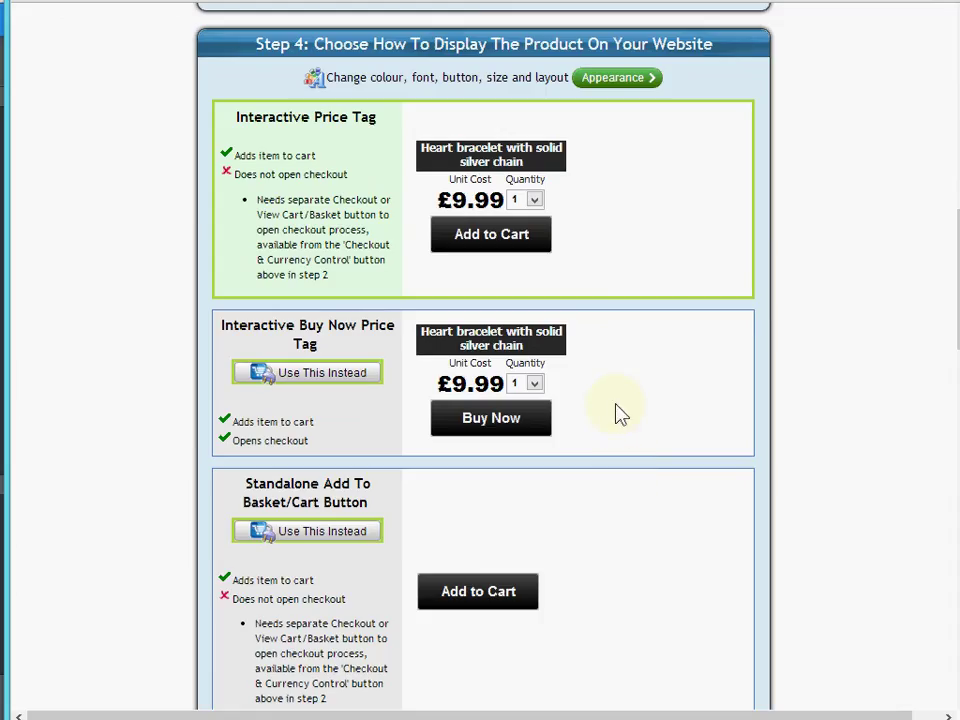
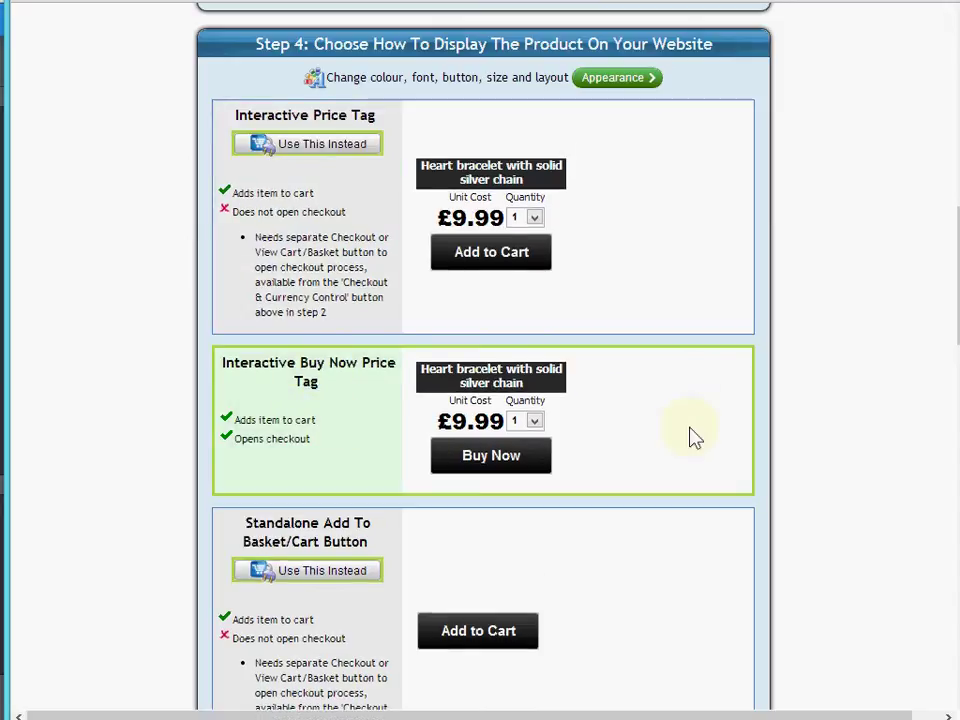
Copy the Part (i) hidden shop script from the Weebly integration instructions in Step 5.
scroll(700, 450, "down", 3)
scroll(730, 437, "down", 15)
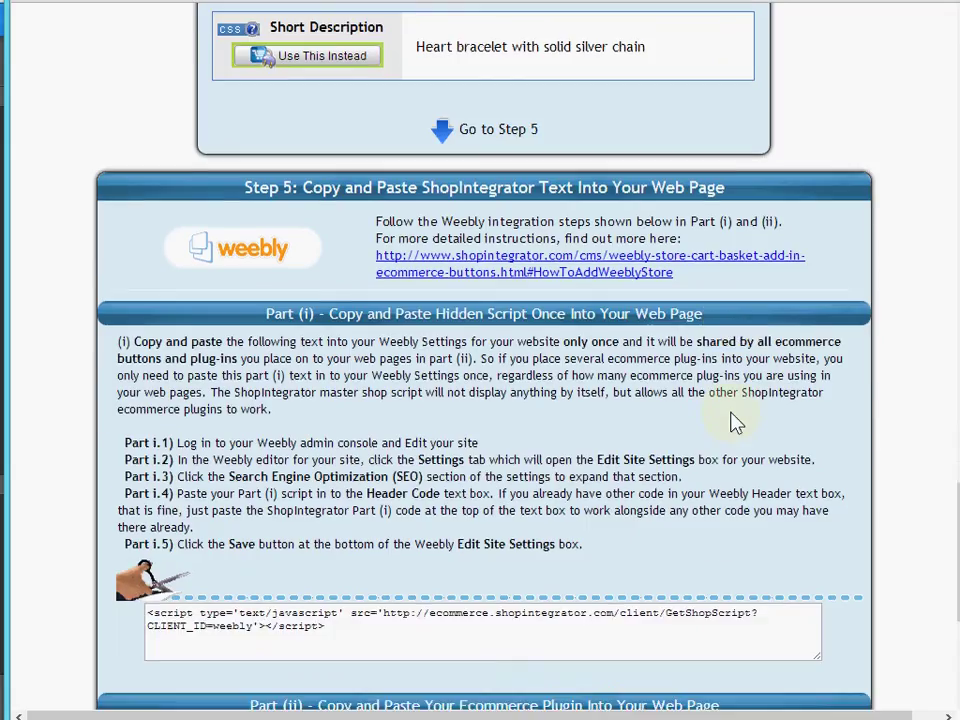
scroll(673, 480, "down", 2)
left_click_drag(950, 510, 948, 535)
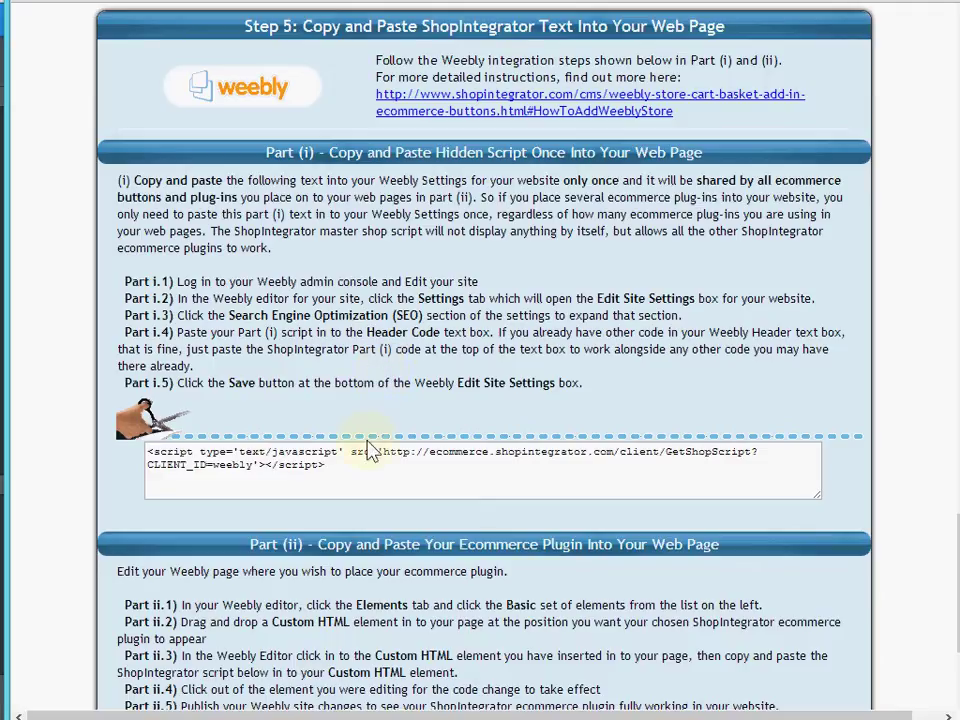
left_click(357, 470)
key("ctrl+c")
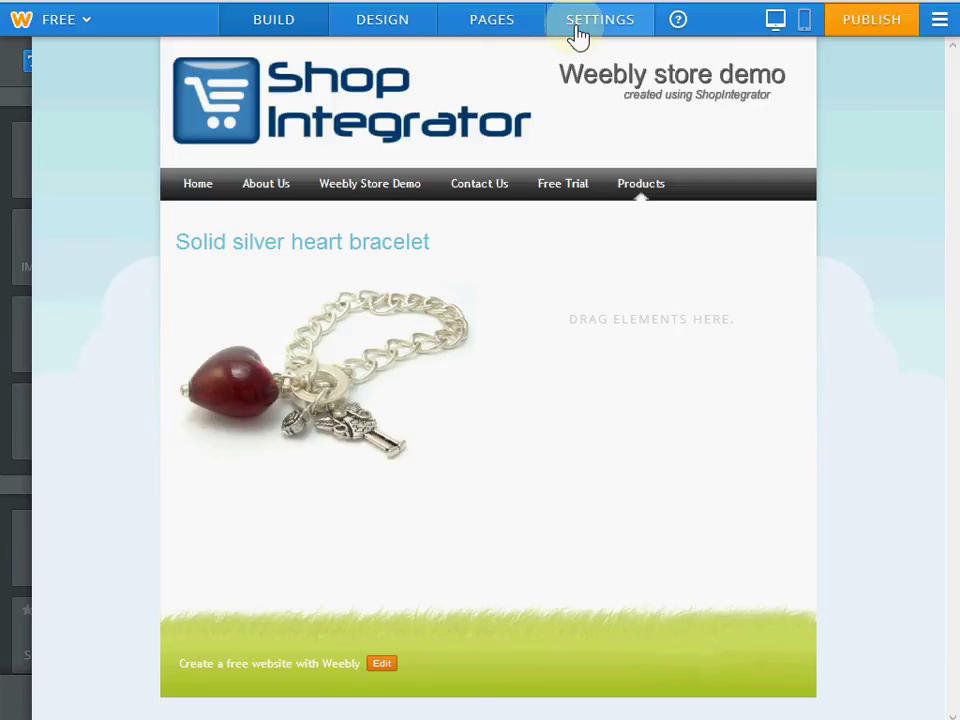
Switch to the Weebly editor, save the copied script as the Header Code in the site's SEO settings, and return to page building.
left_click(578, 35)
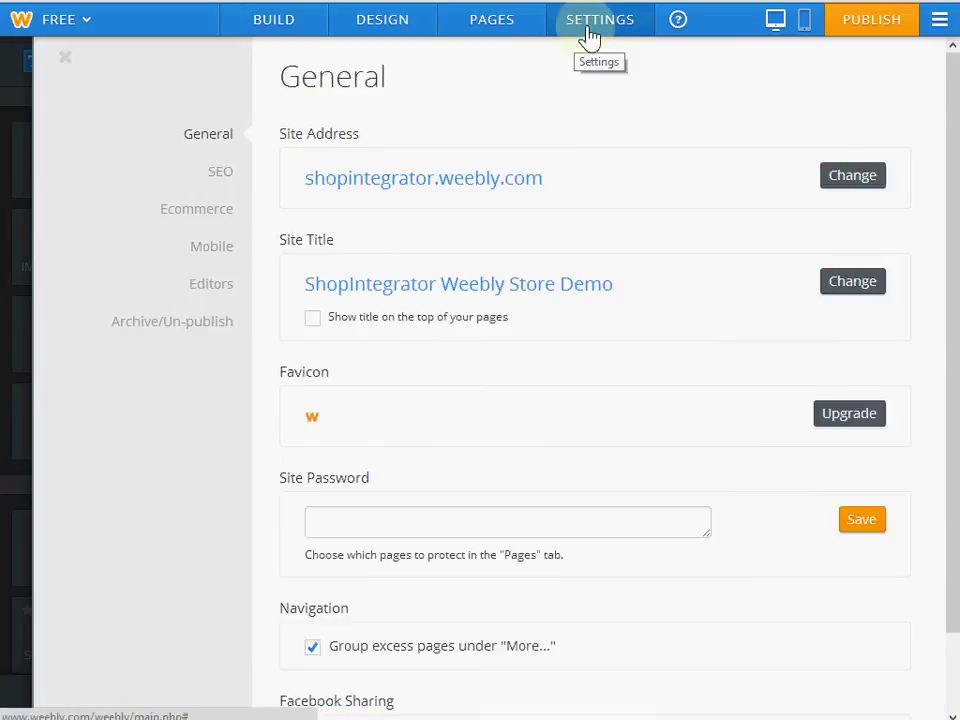
left_click(222, 178)
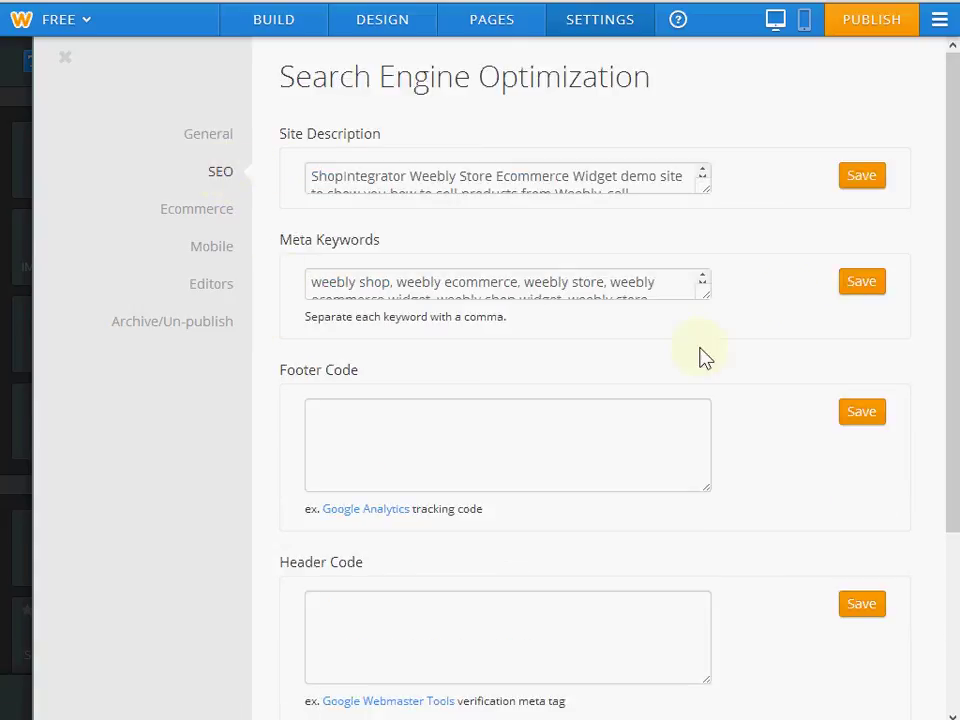
left_click_drag(279, 570, 380, 562)
left_click(385, 600)
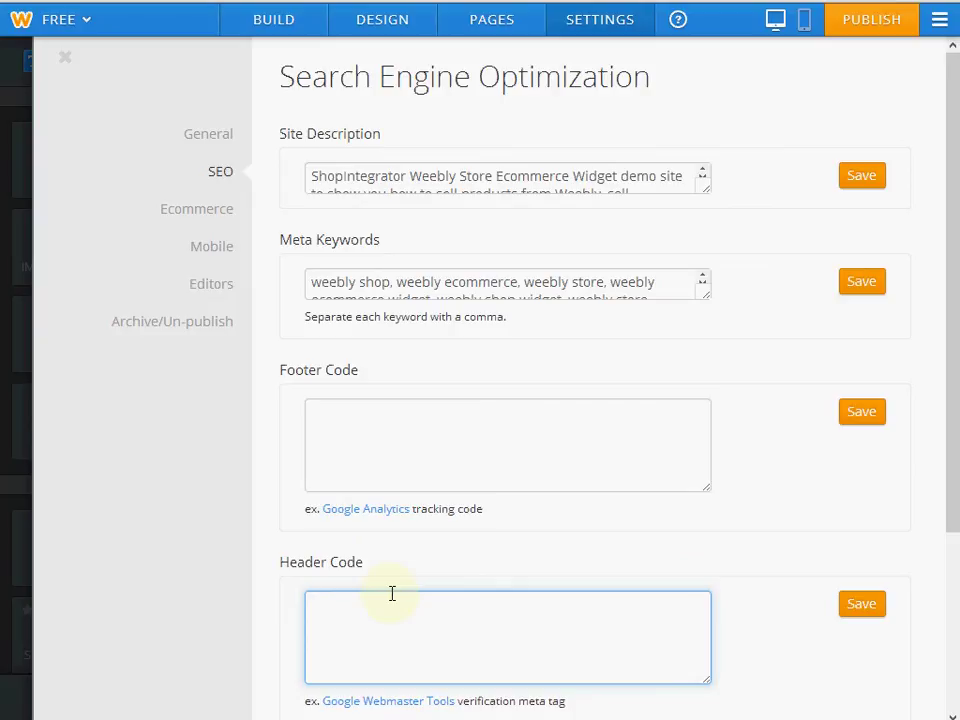
key("ctrl+v")
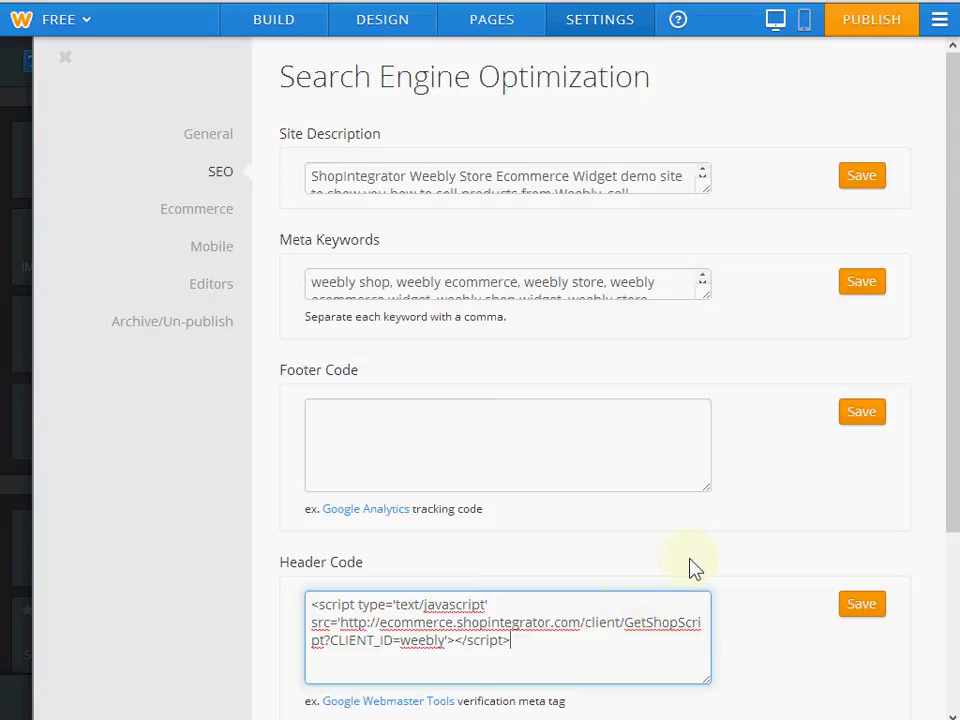
left_click(862, 608)
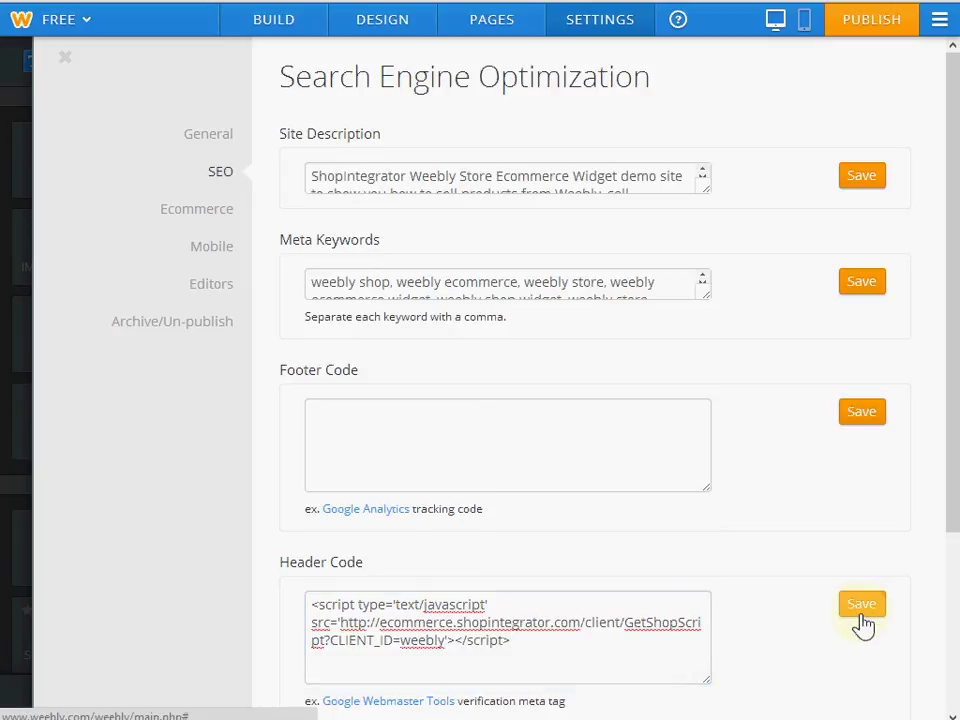
left_click(274, 28)
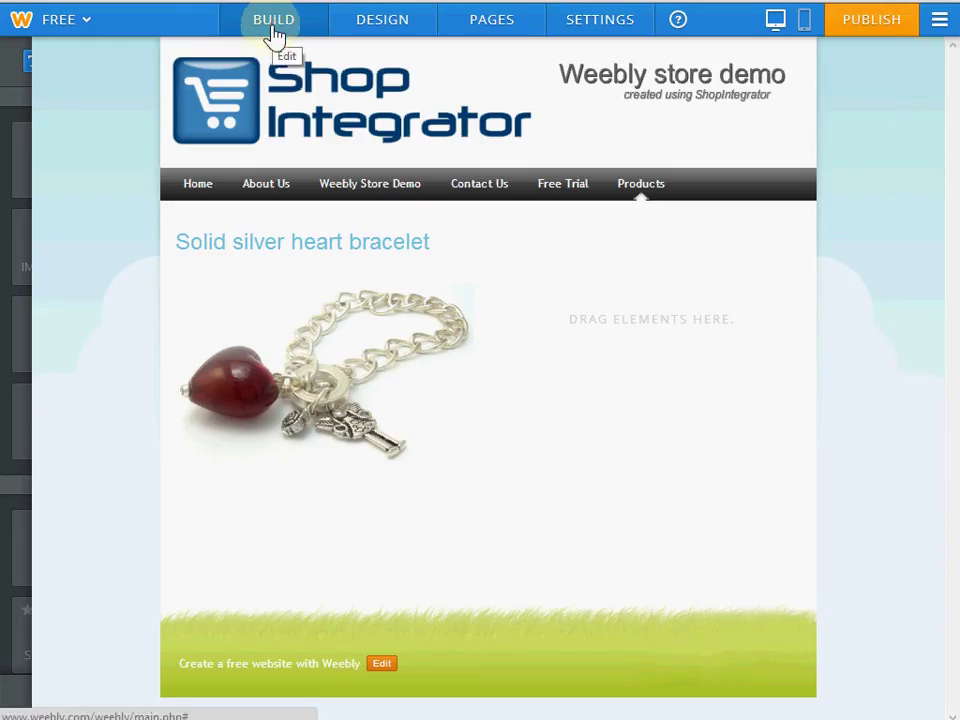
Switch to ShopIntegrator Admin and copy the Part (ii) plugin code for the bracelet's Buy Now price tag.
mouse_move(654, 362)
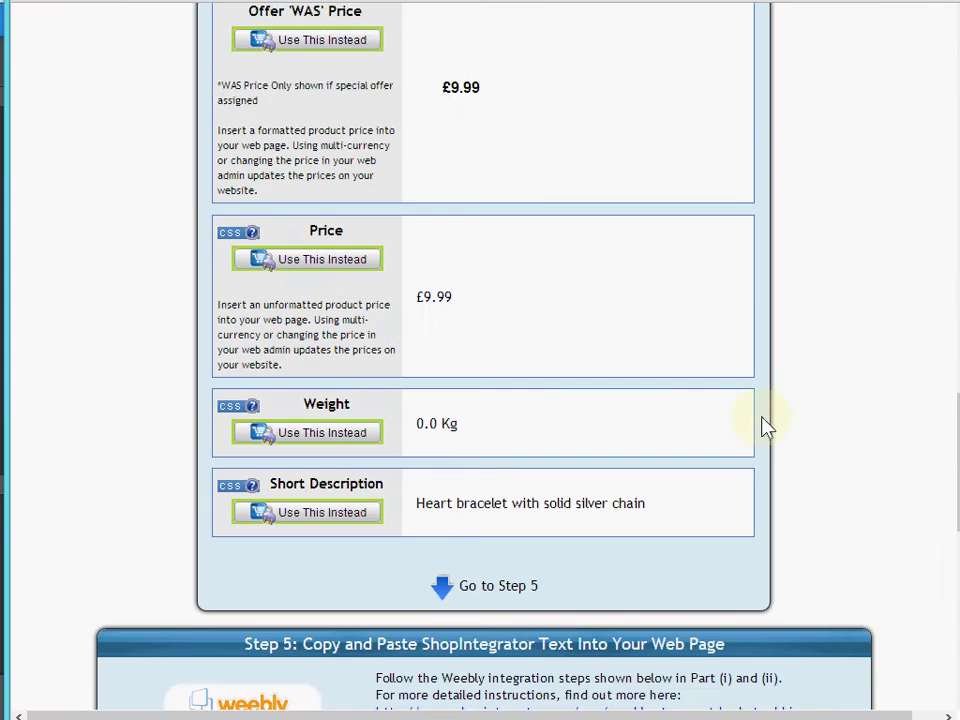
scroll(780, 381, "down", 6)
scroll(780, 381, "down", 3)
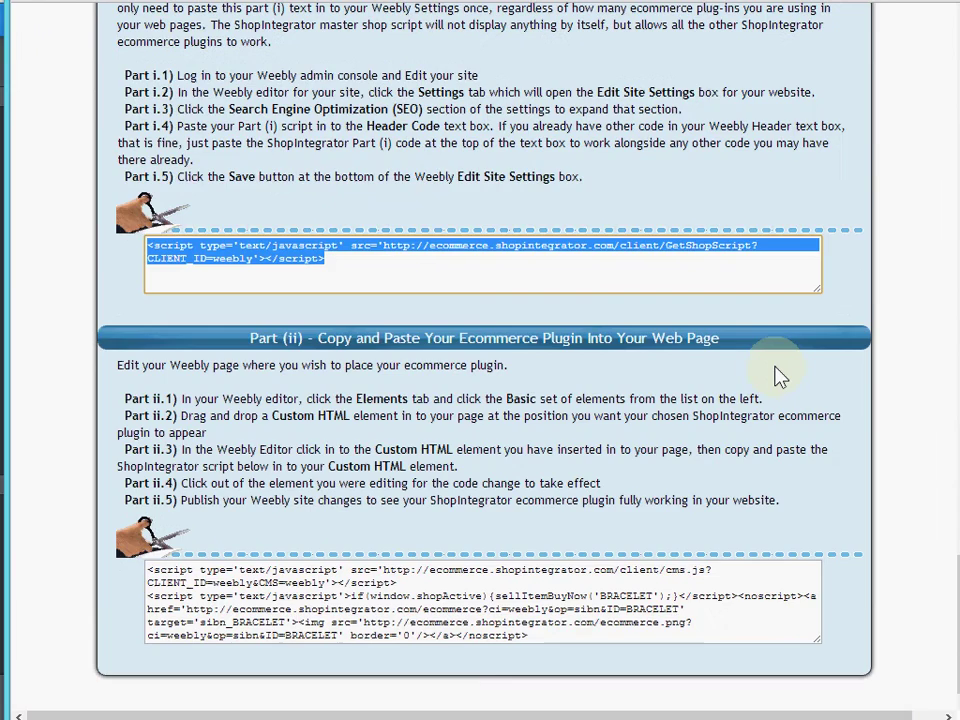
left_click(275, 343)
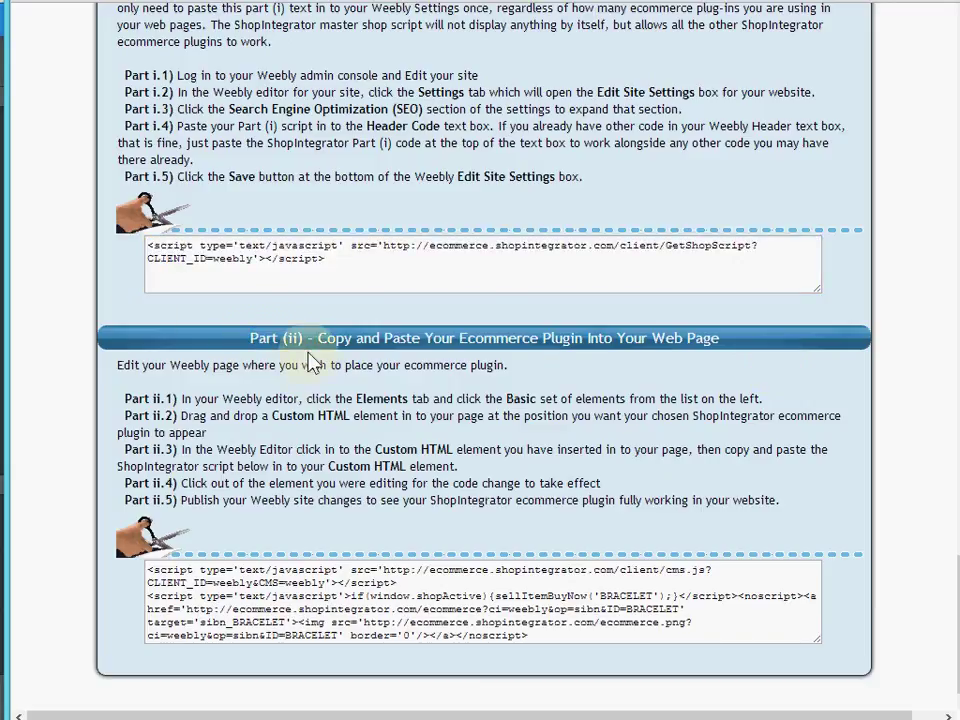
left_click(438, 626)
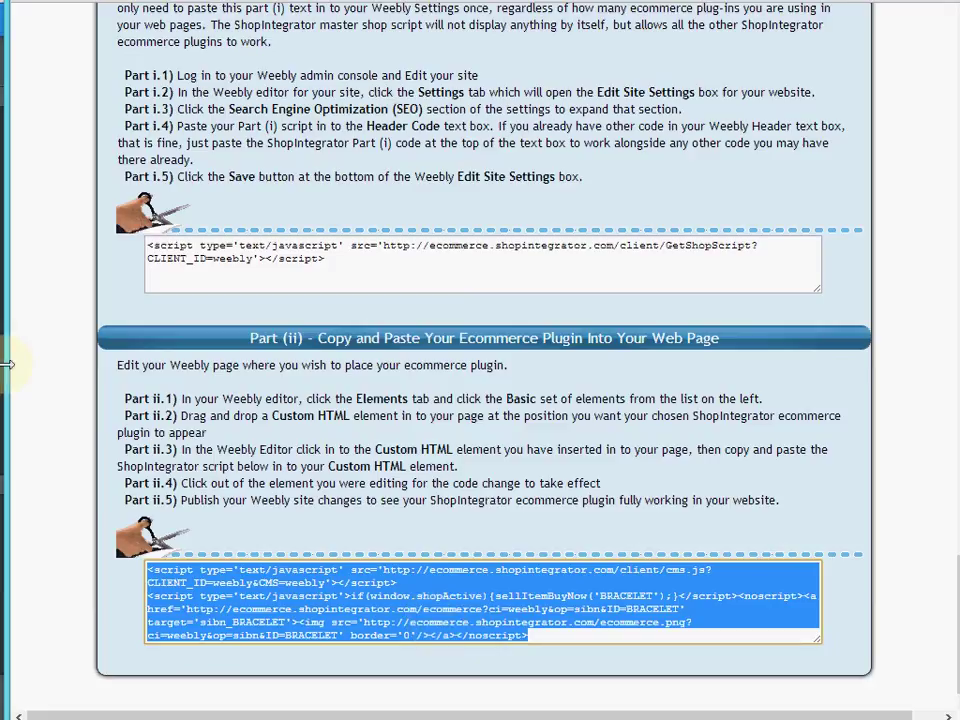
Switch to the Weebly editor and place an Embed Code element containing the copied plugin code in the column beside the bracelet image.
key("ctrl+Tab")
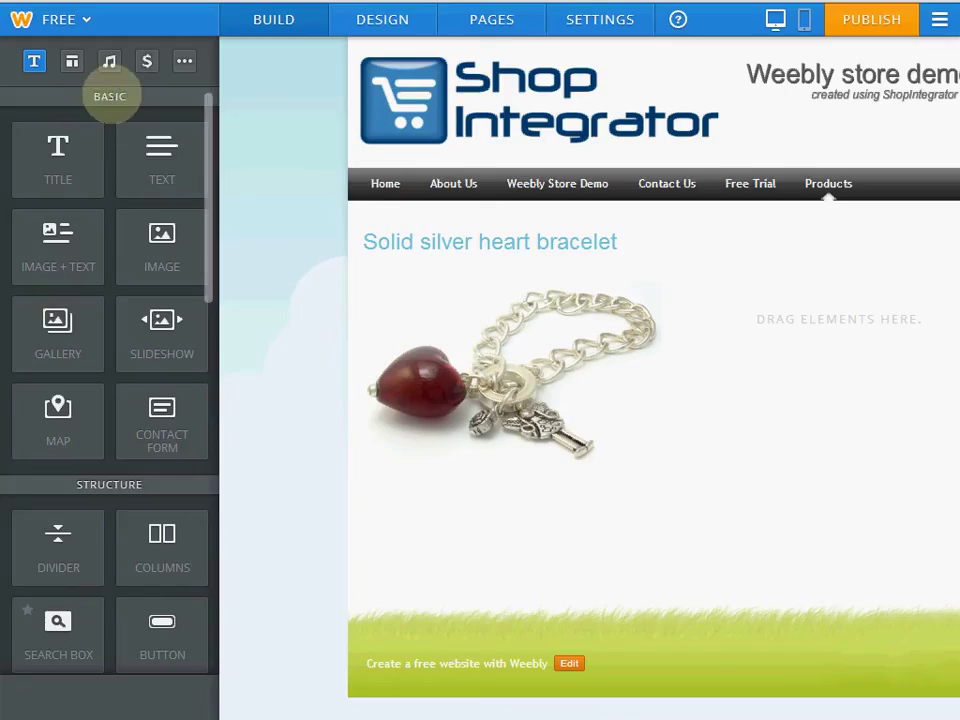
left_click(185, 63)
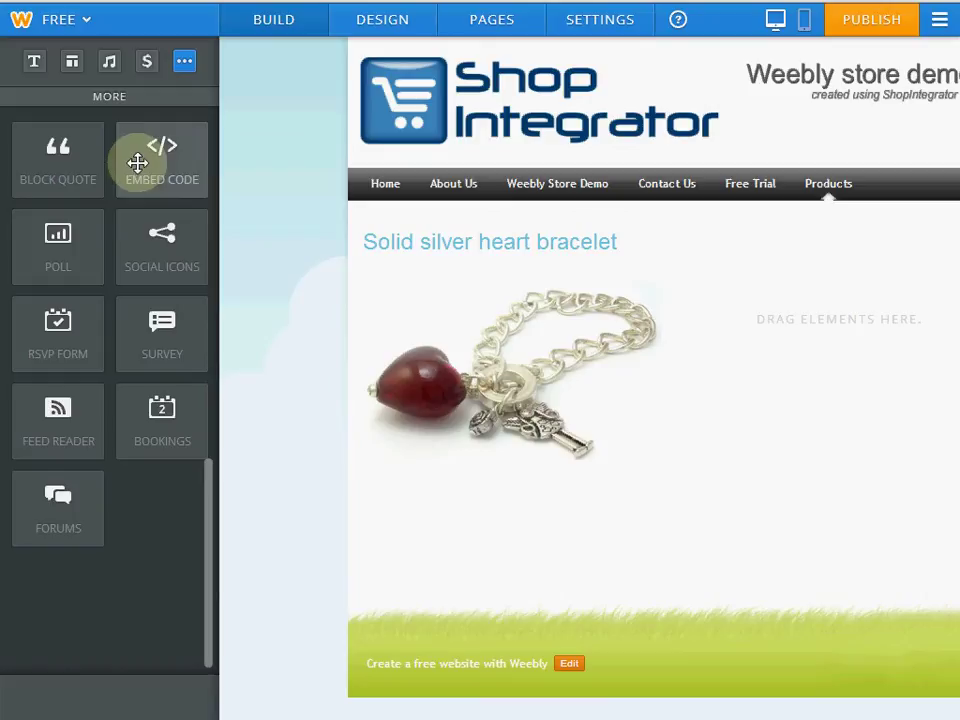
left_click_drag(138, 162, 606, 386)
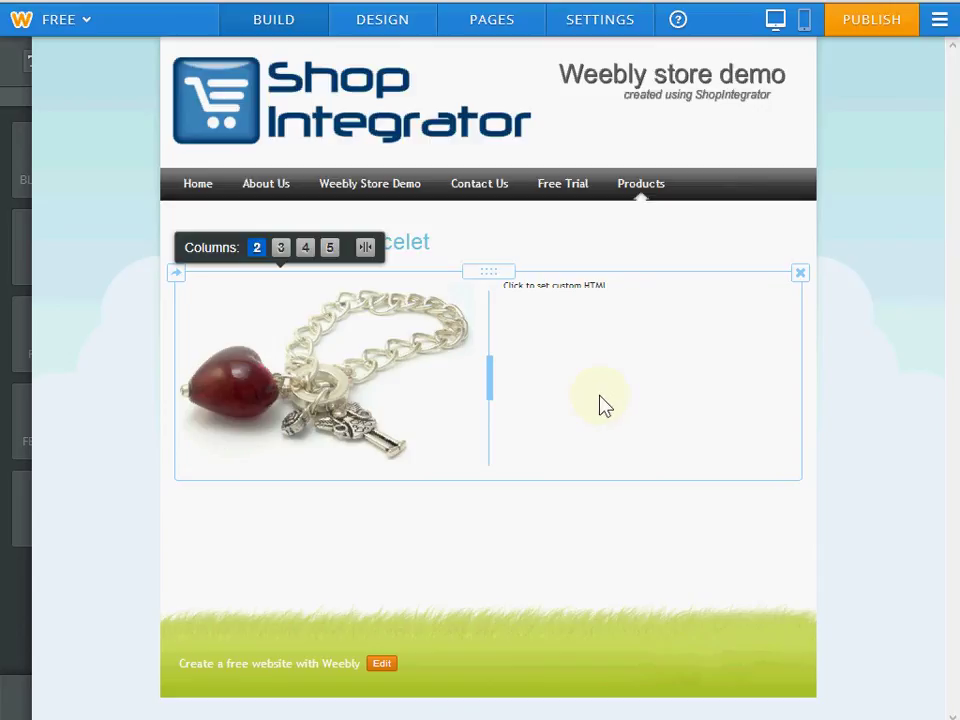
left_click(572, 284)
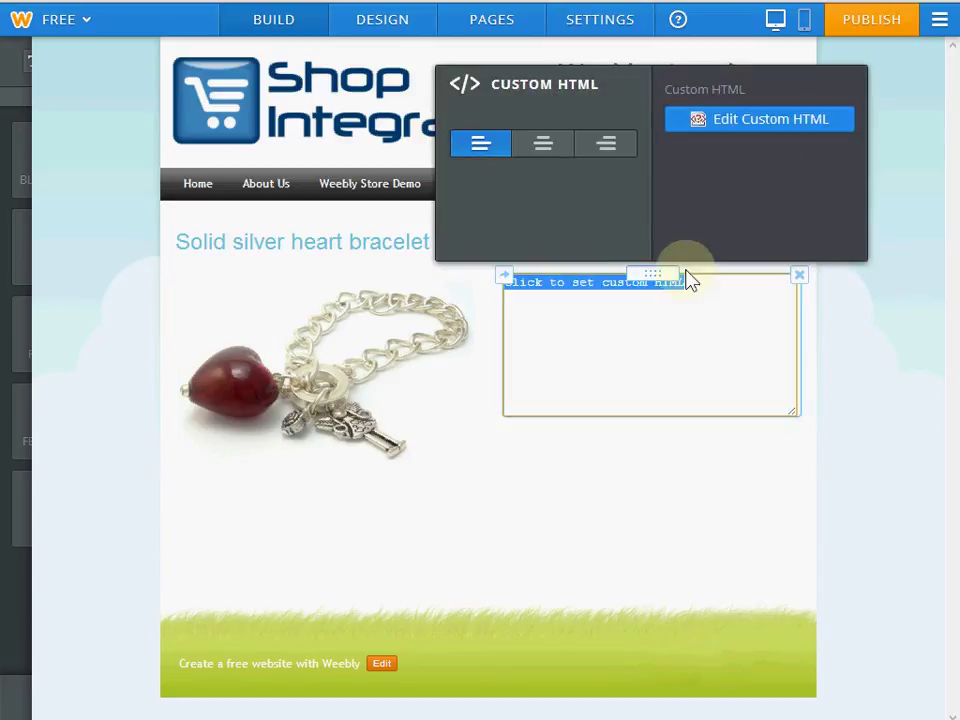
key("ctrl+v")
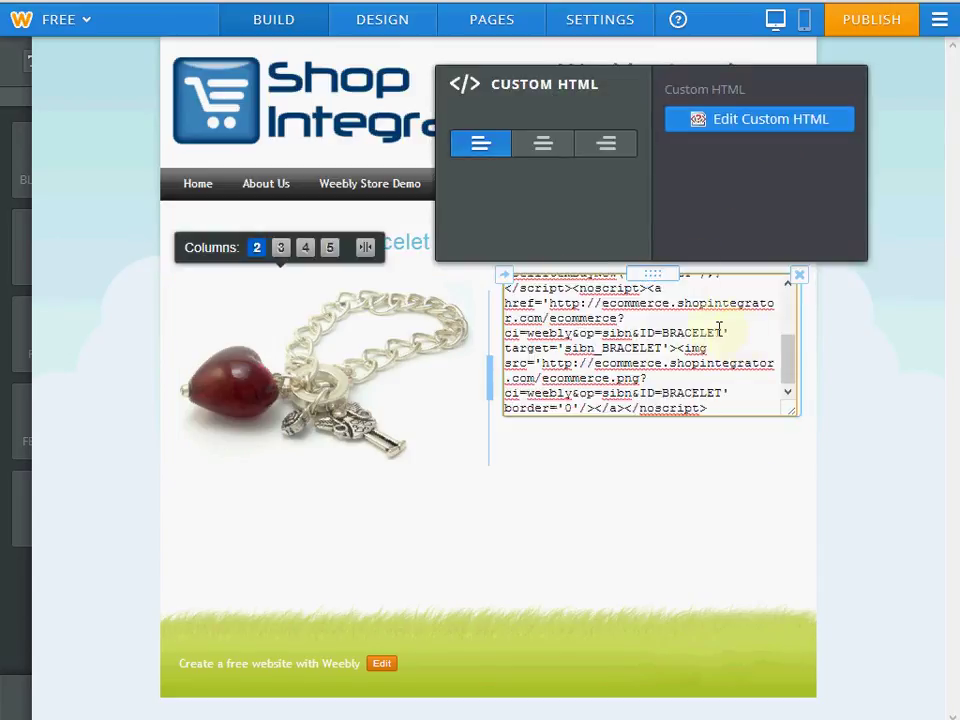
left_click(846, 364)
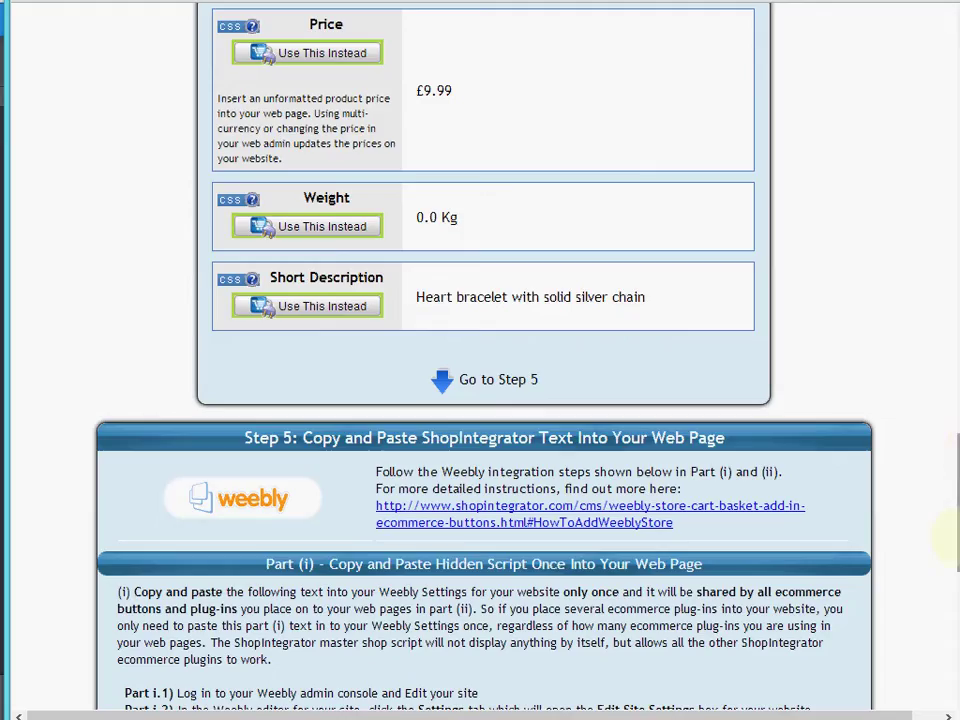
Switch to ShopIntegrator Admin and choose Change Currency Control from the Checkout & Currency Controls plugins.
scroll(949, 386, "up", 10)
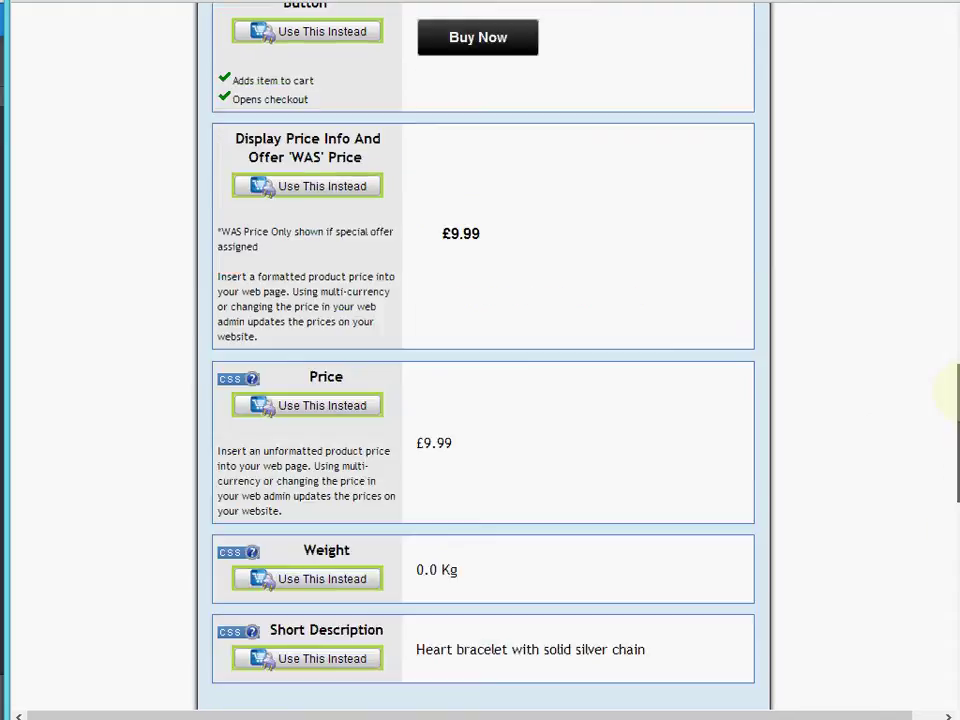
scroll(944, 250, "up", 6)
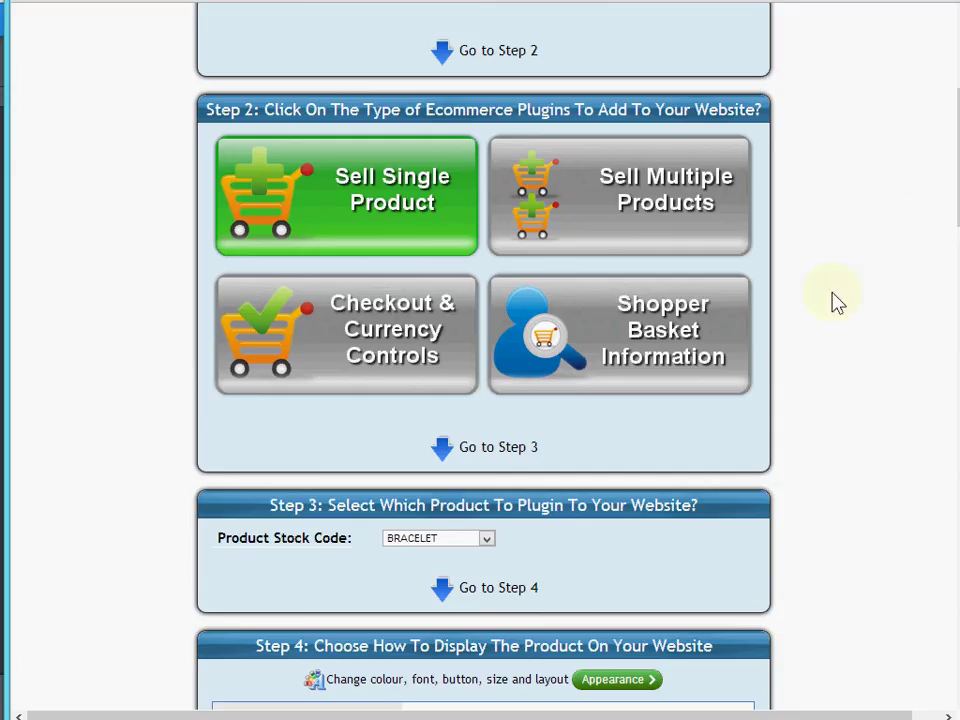
left_click(375, 352)
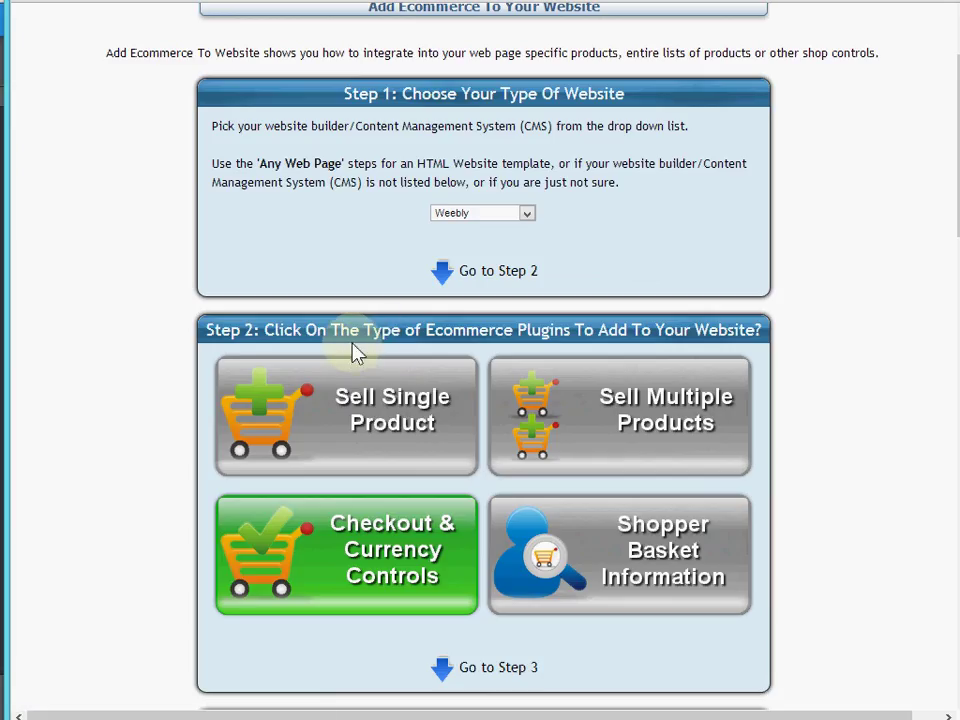
scroll(372, 335, "down", 4)
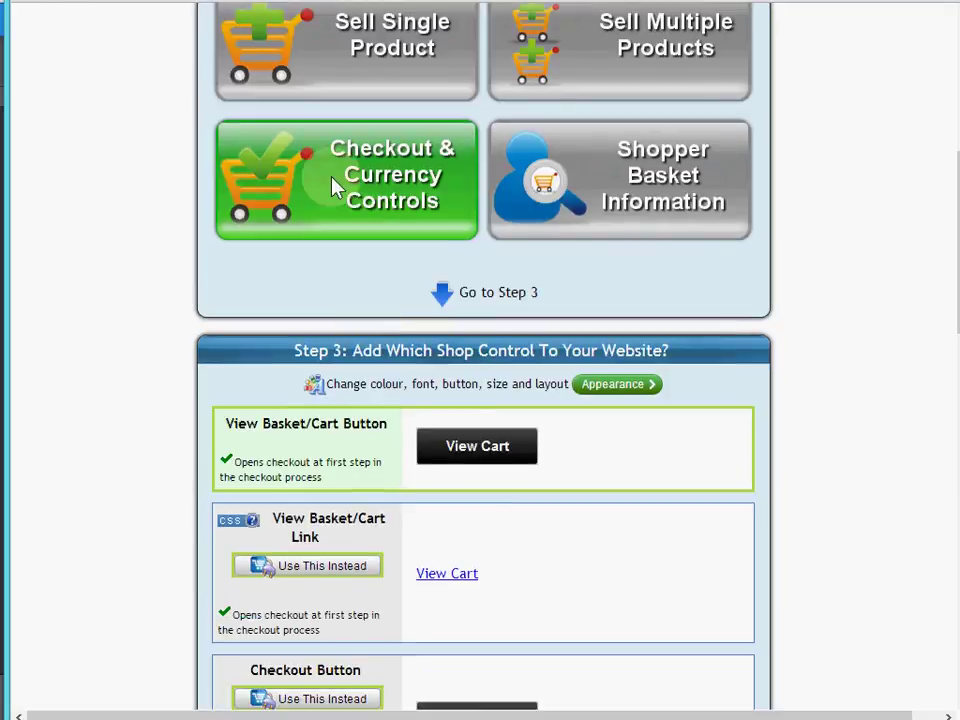
scroll(364, 250, "down", 3)
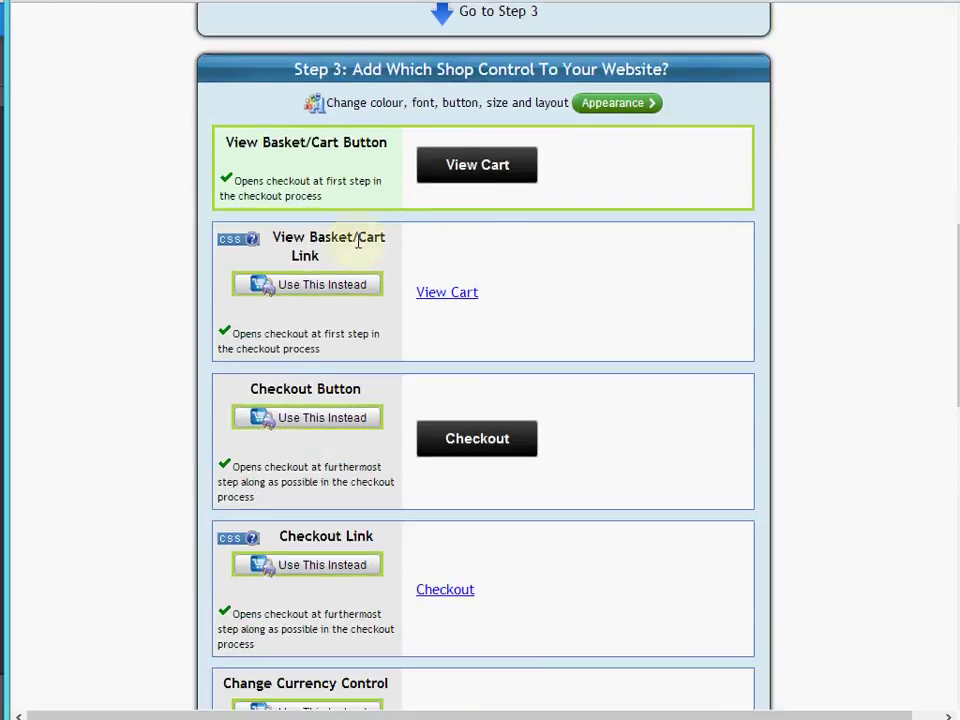
scroll(438, 349, "down", 3)
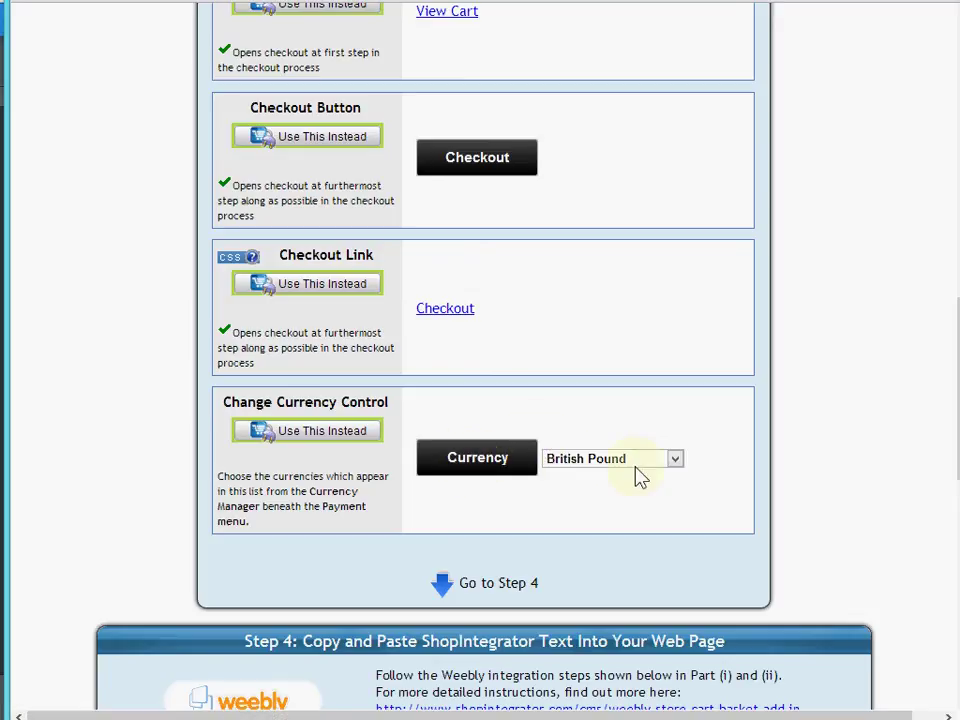
left_click(343, 430)
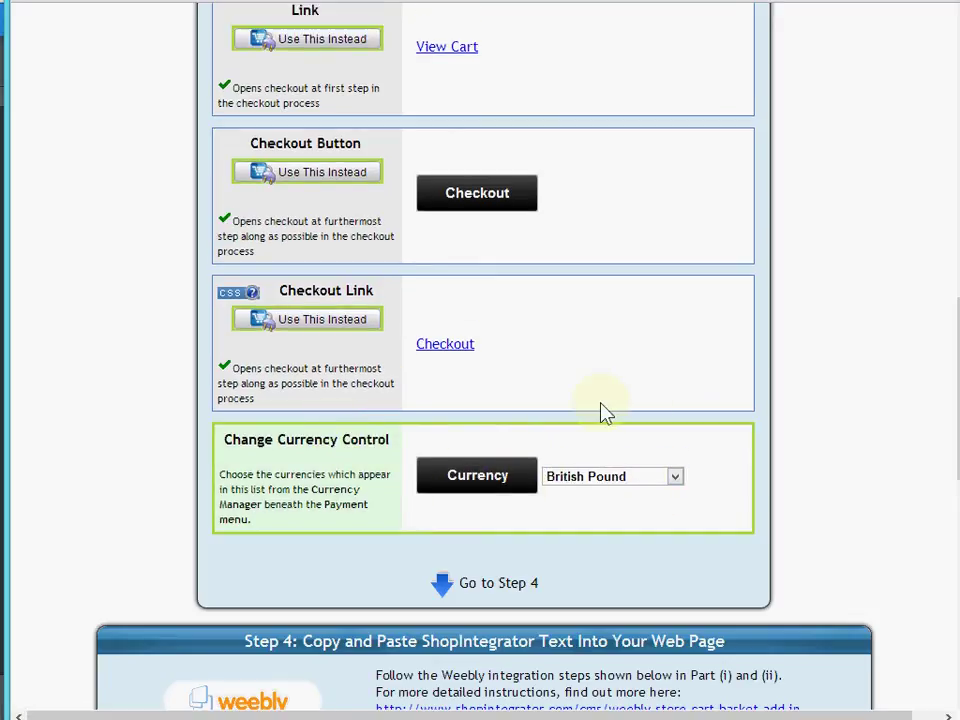
Copy the Part (ii) plugin code for the Change Currency Control from the Step 4 instructions.
scroll(643, 411, "down", 1)
scroll(645, 413, "down", 6)
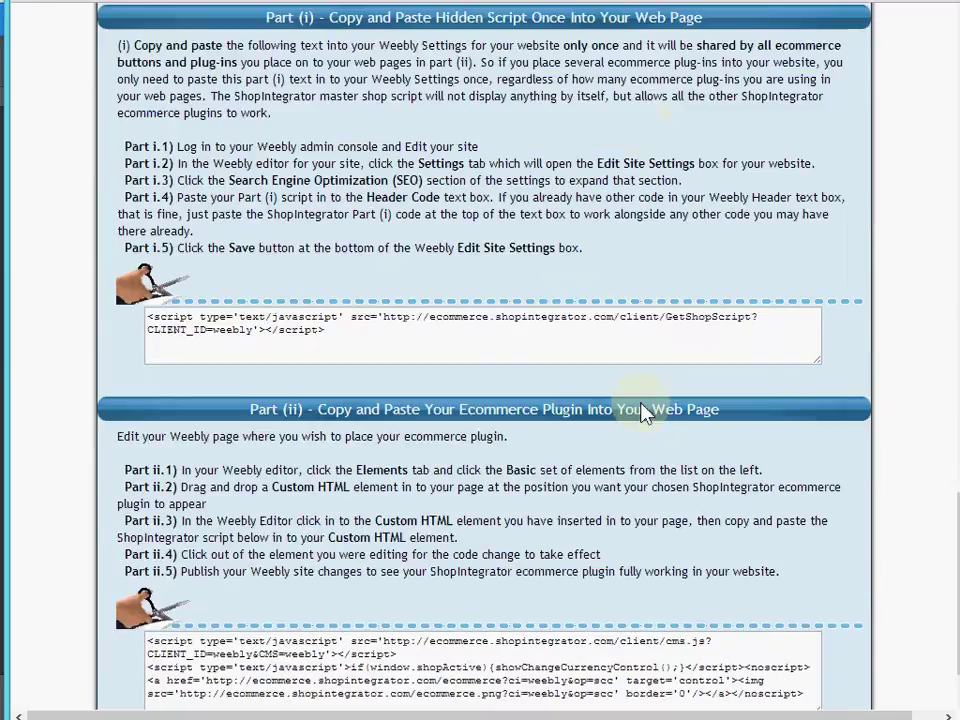
scroll(320, 203, "up", 1)
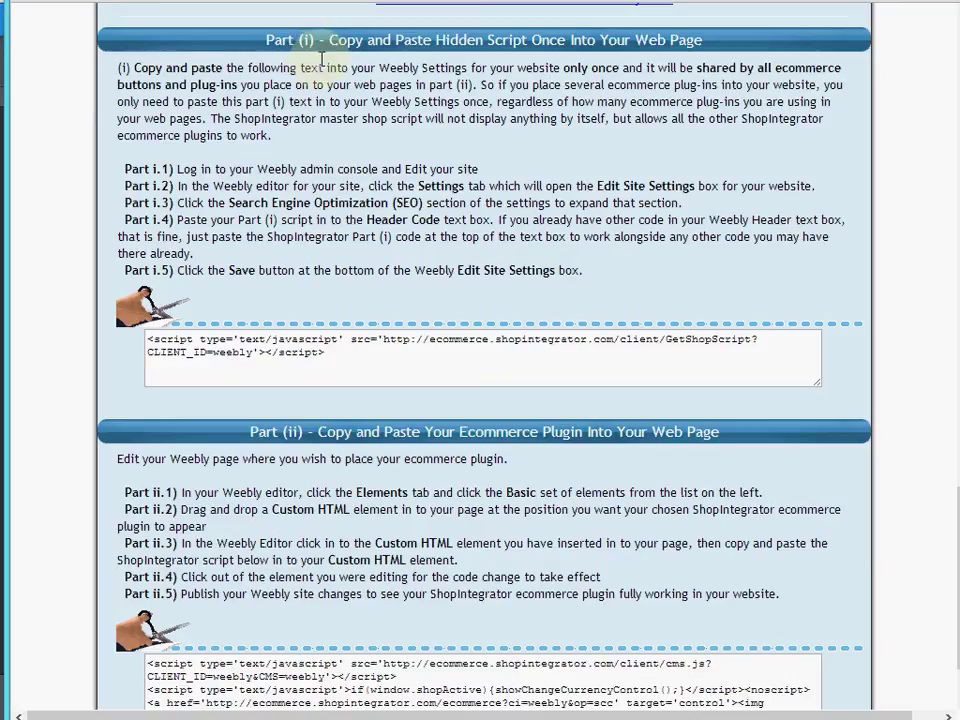
scroll(259, 278, "down", 1)
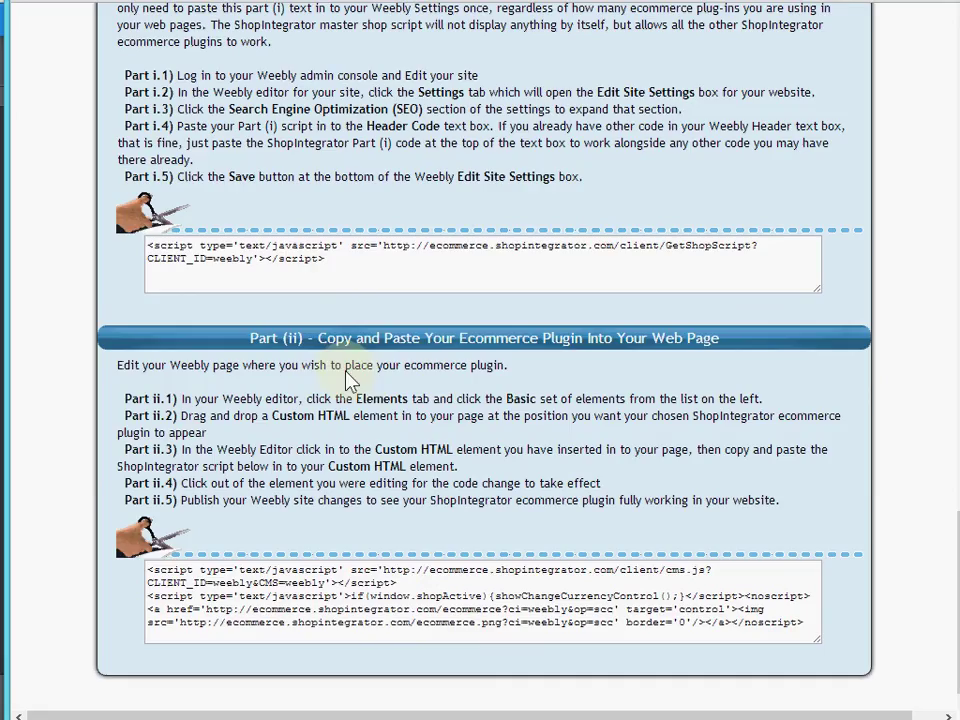
left_click(365, 615)
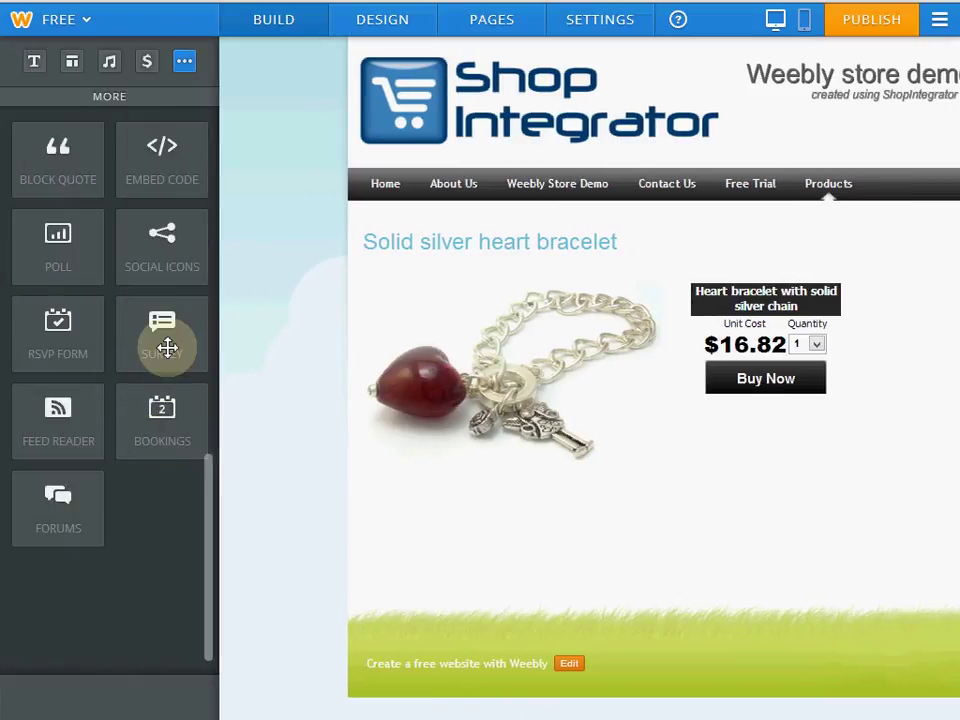
Switch to the Weebly editor and insert a three-column layout above the bracelet title.
left_click(72, 62)
left_click_drag(146, 167, 461, 240)
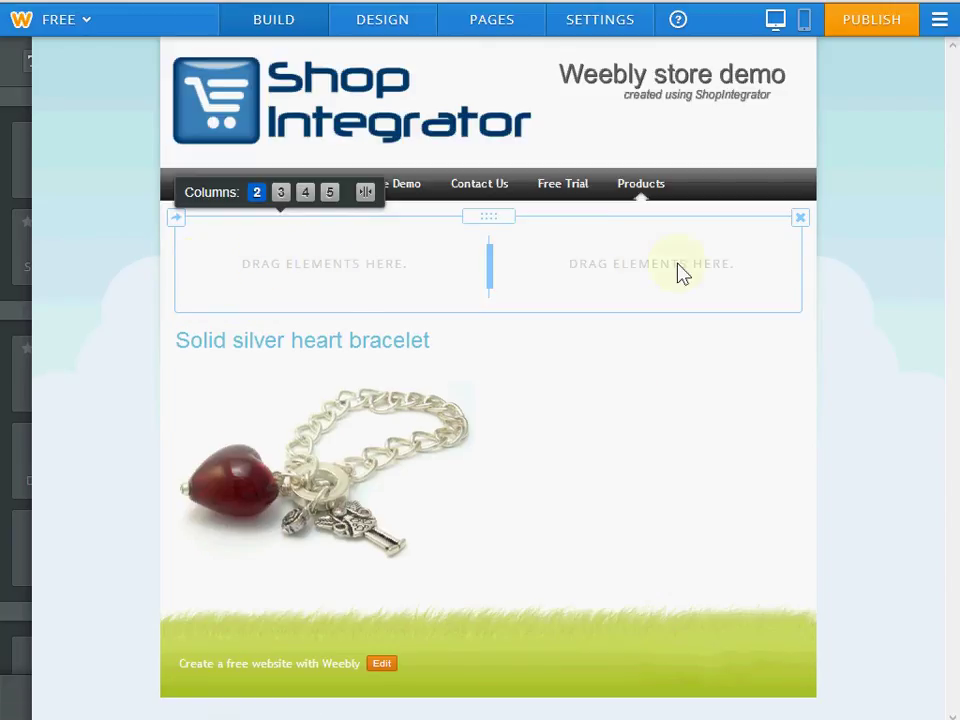
left_click(283, 195)
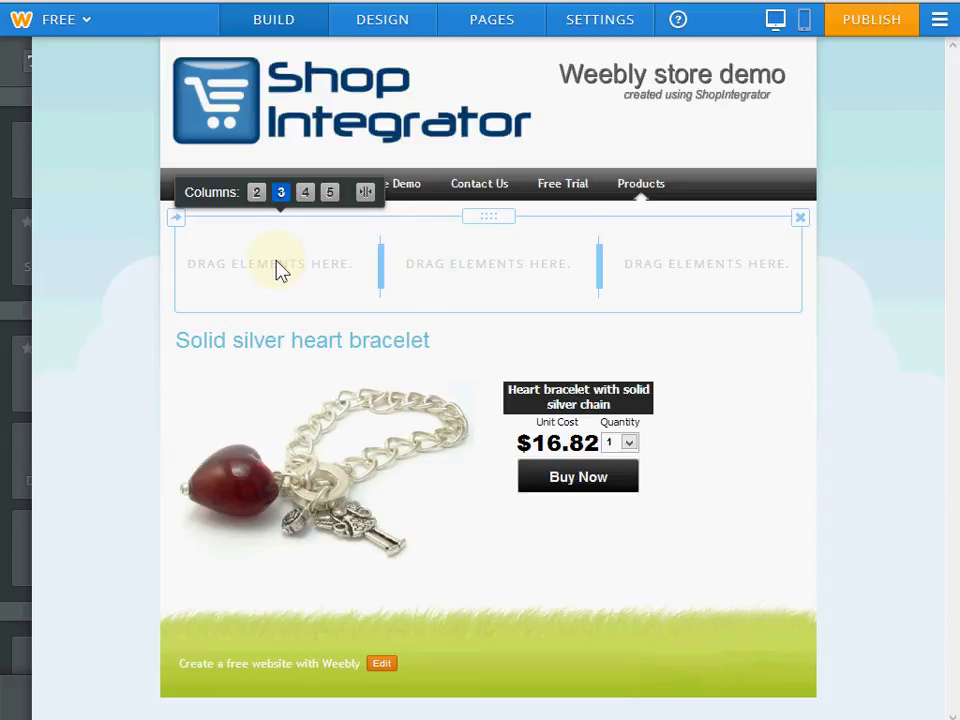
Place an Embed Code element containing the copied currency control code in the first of the three columns above the bracelet title.
mouse_move(15, 315)
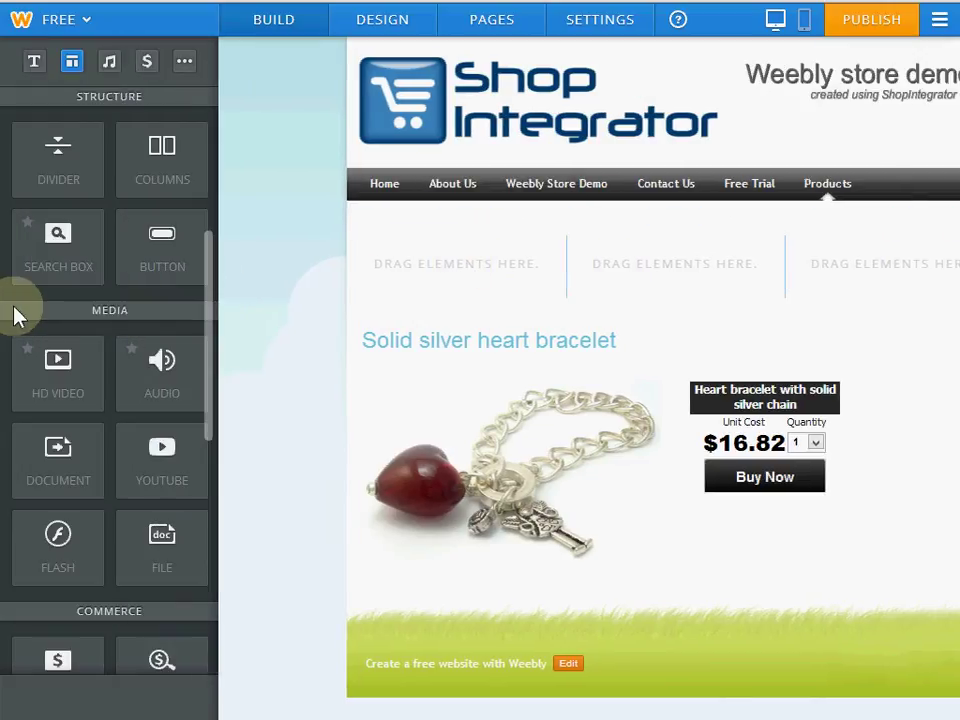
left_click(185, 62)
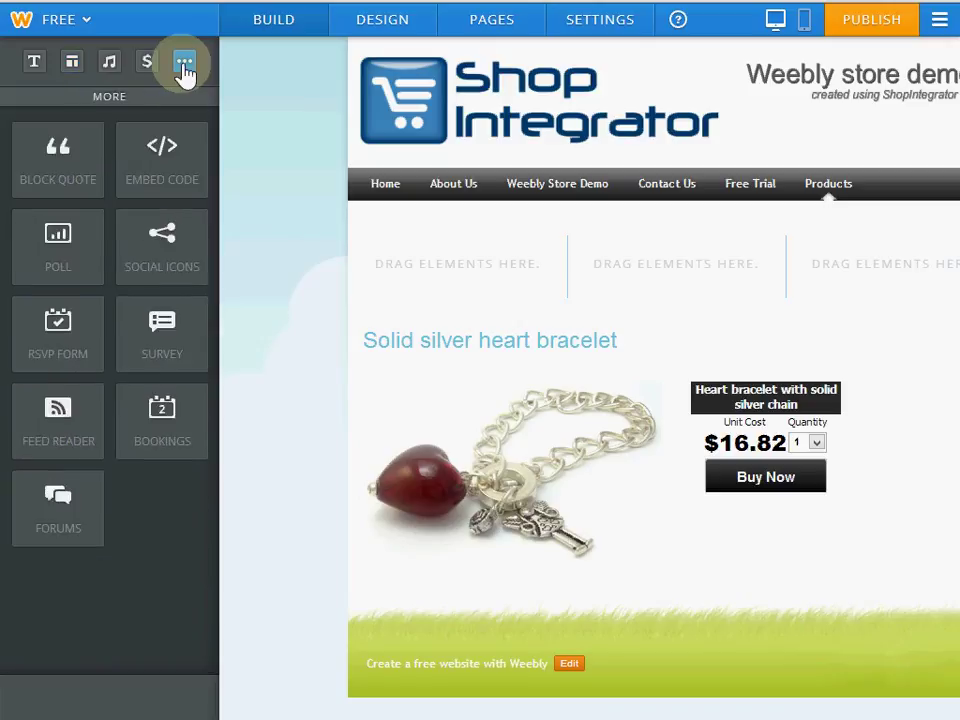
left_click_drag(163, 152, 279, 277)
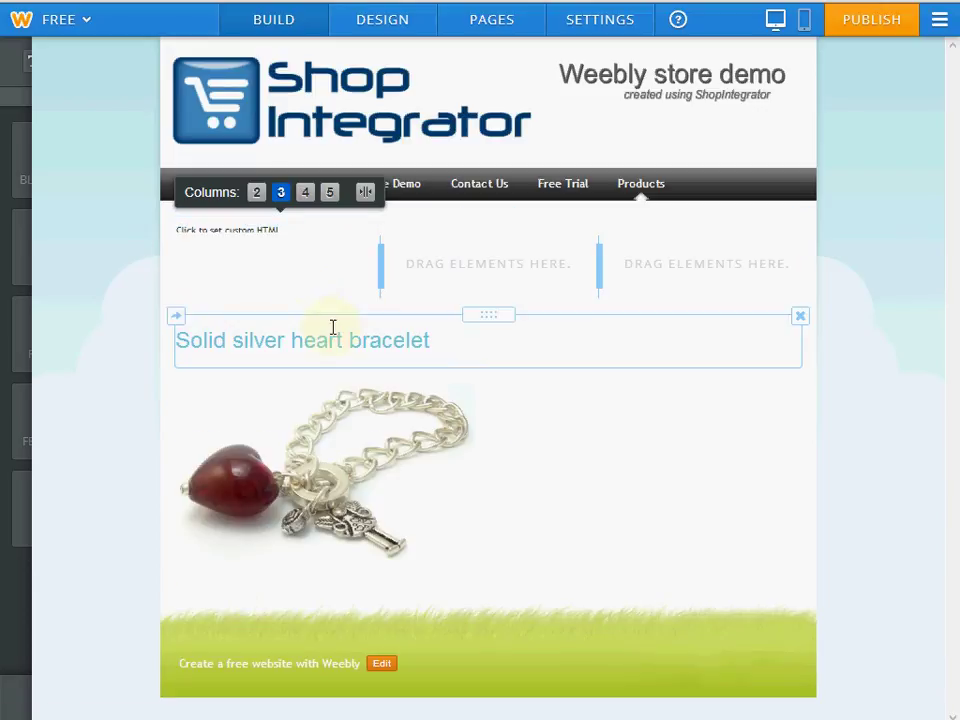
left_click(270, 238)
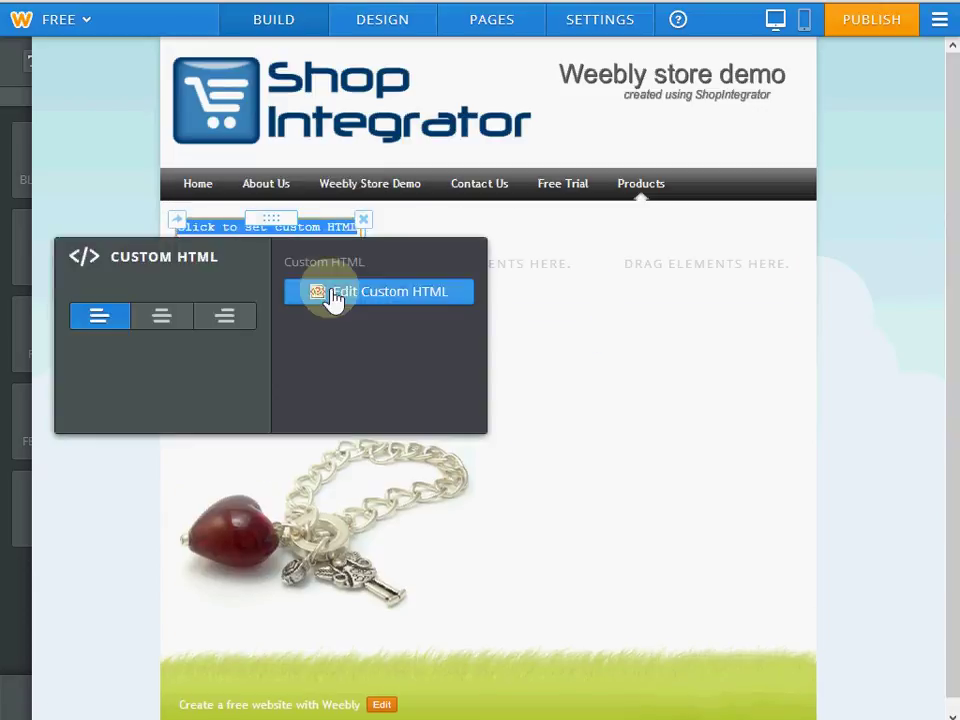
key("ctrl+v")
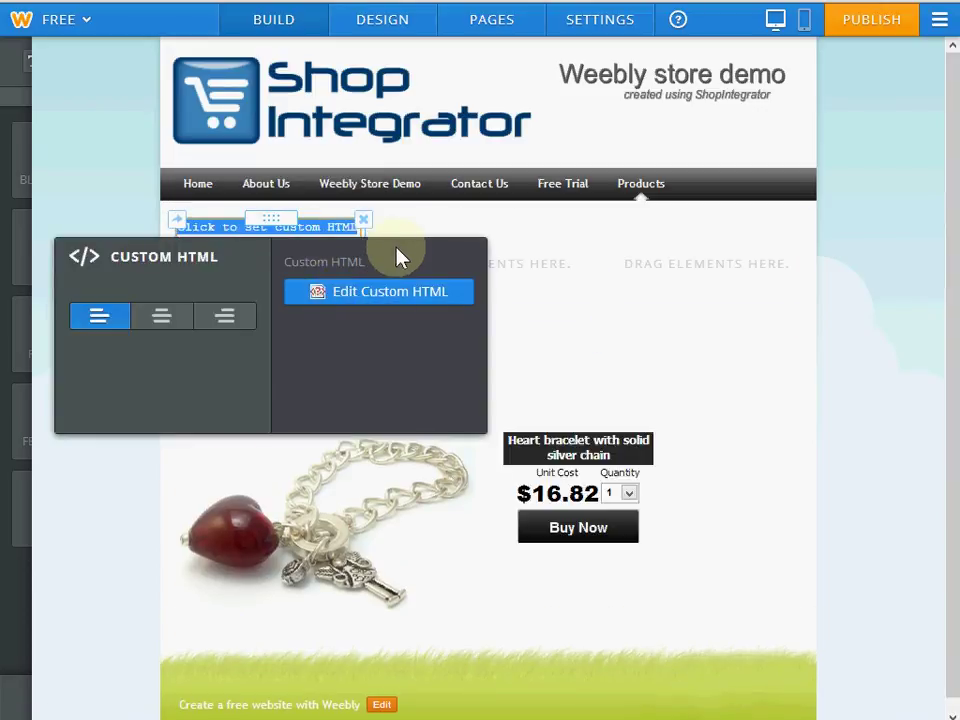
left_click(116, 176)
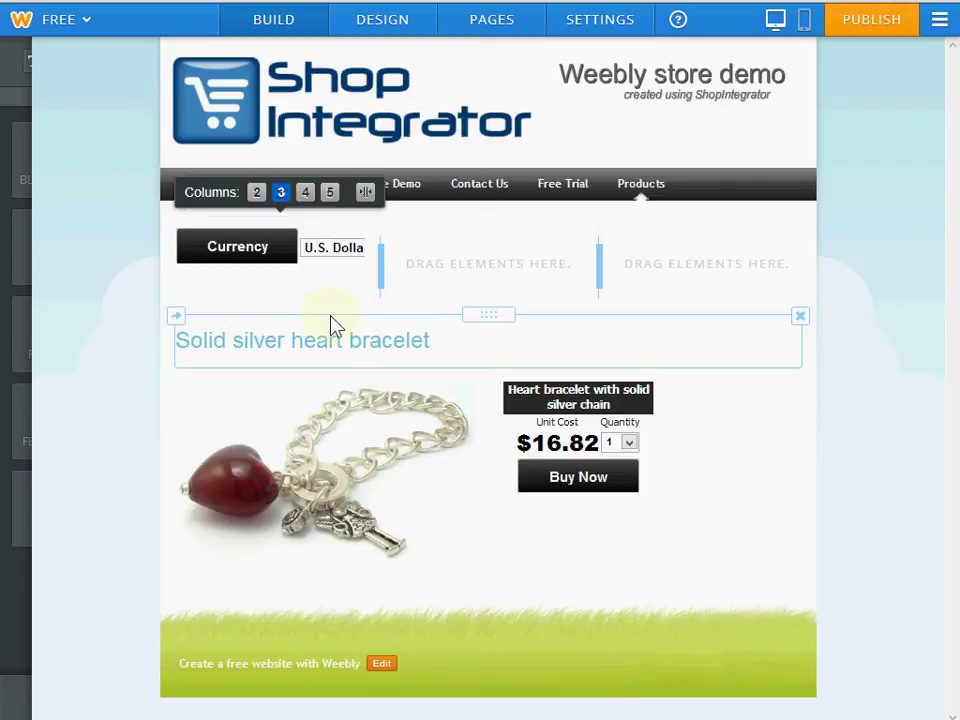
left_click(364, 254)
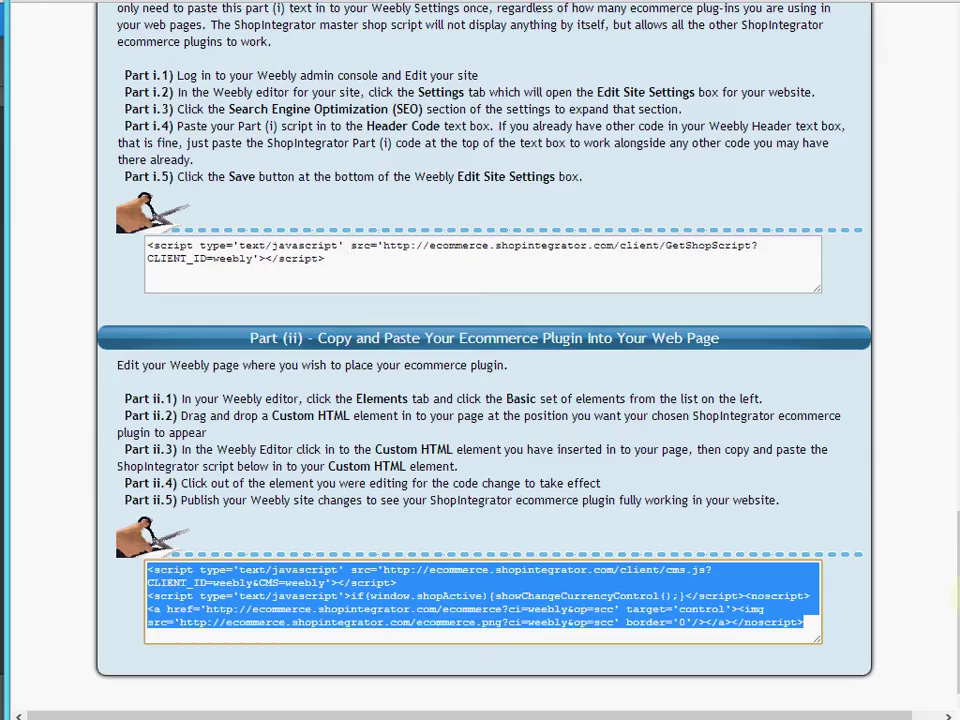
Switch to ShopIntegrator Admin, choose the View Basket/Cart Button as the shop control and copy its Part (ii) plugin code.
scroll(954, 390, "up", 5)
scroll(948, 415, "up", 5)
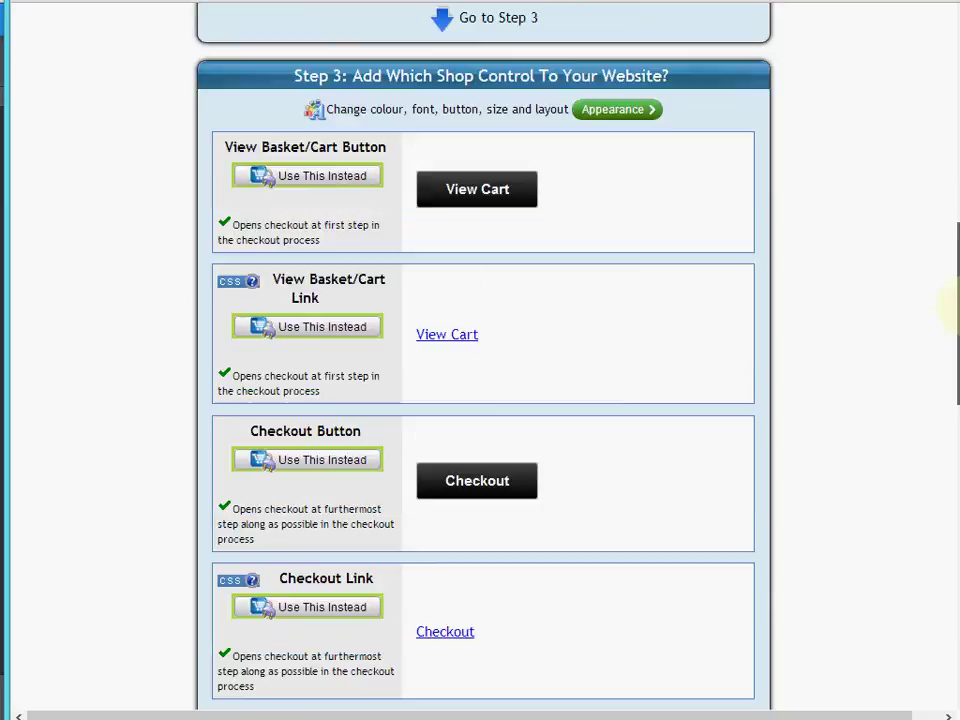
left_click(298, 147)
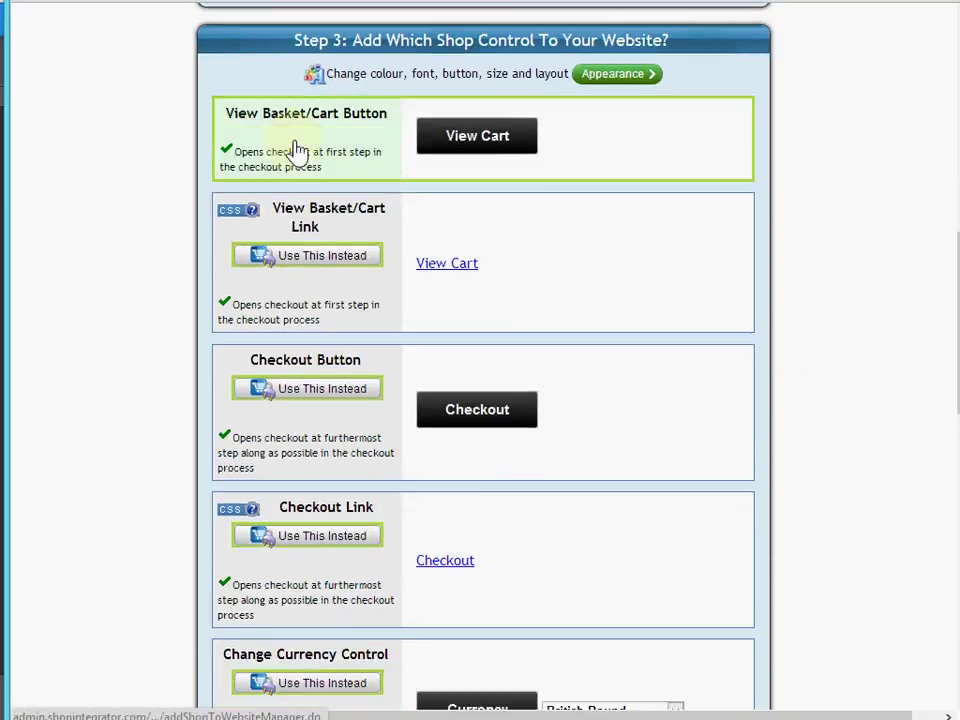
scroll(707, 253, "down", 10)
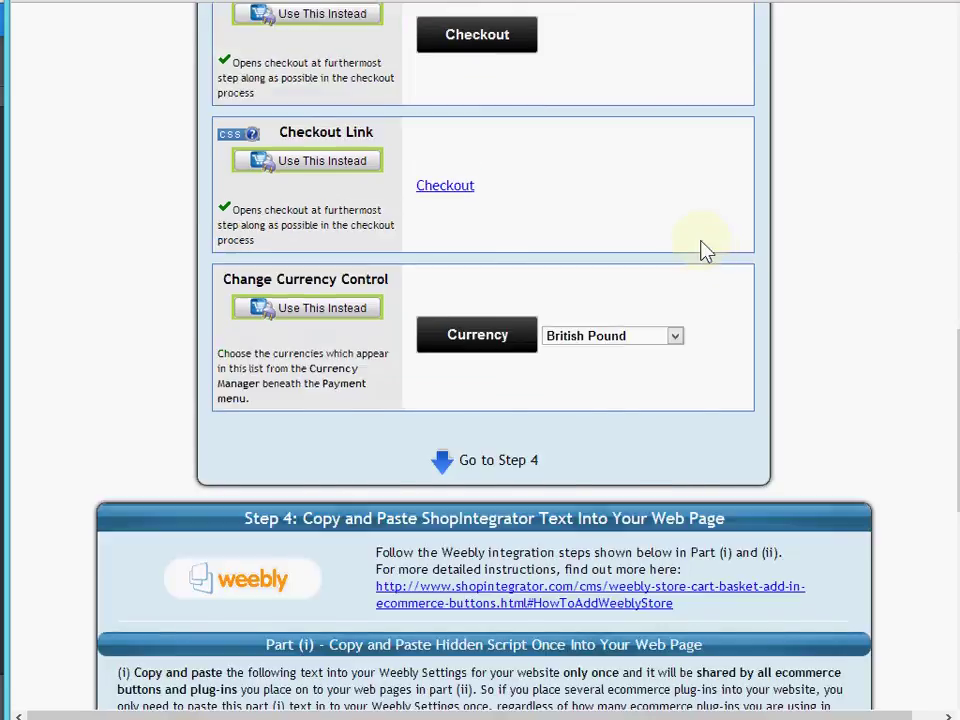
scroll(707, 253, "down", 1)
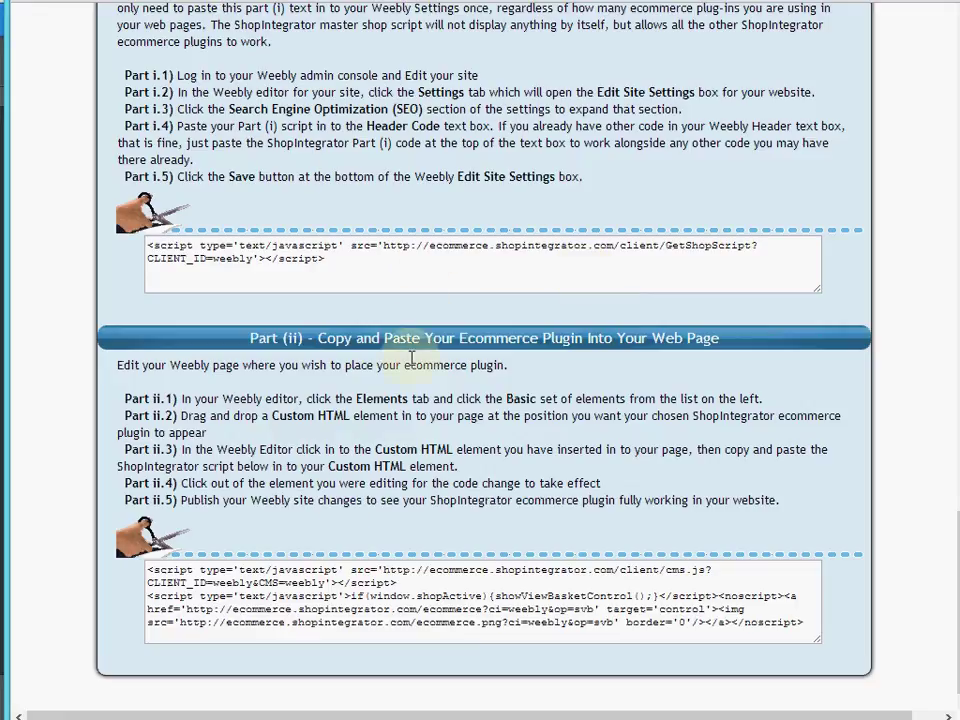
left_click(417, 594)
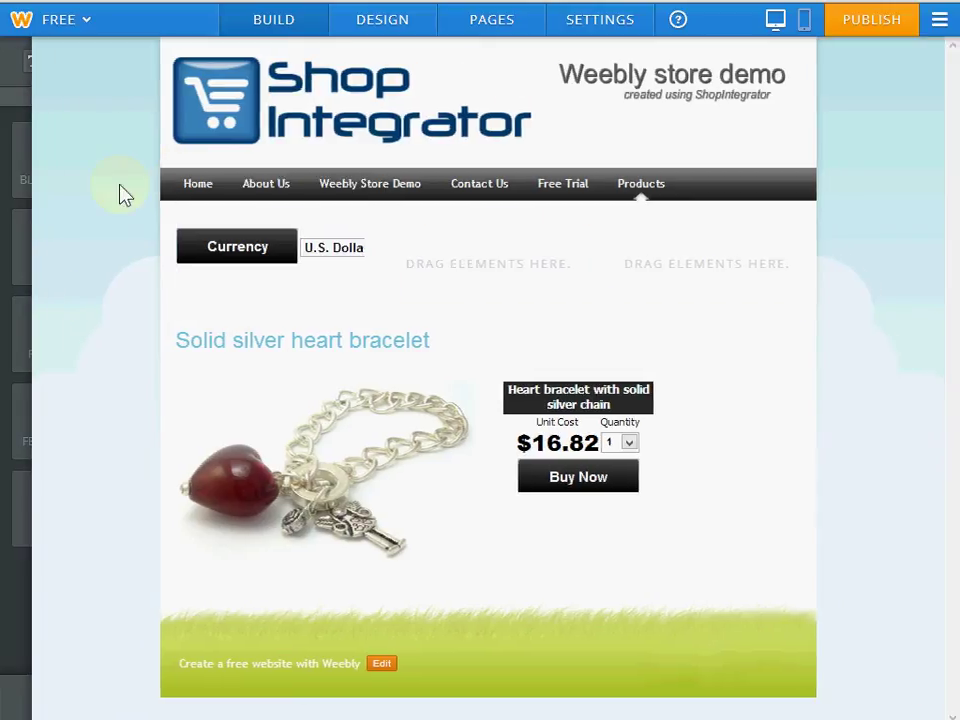
Switch to the Weebly editor and place an Embed Code element containing the copied View Cart code in the middle column.
mouse_move(15, 188)
left_click_drag(165, 165, 478, 285)
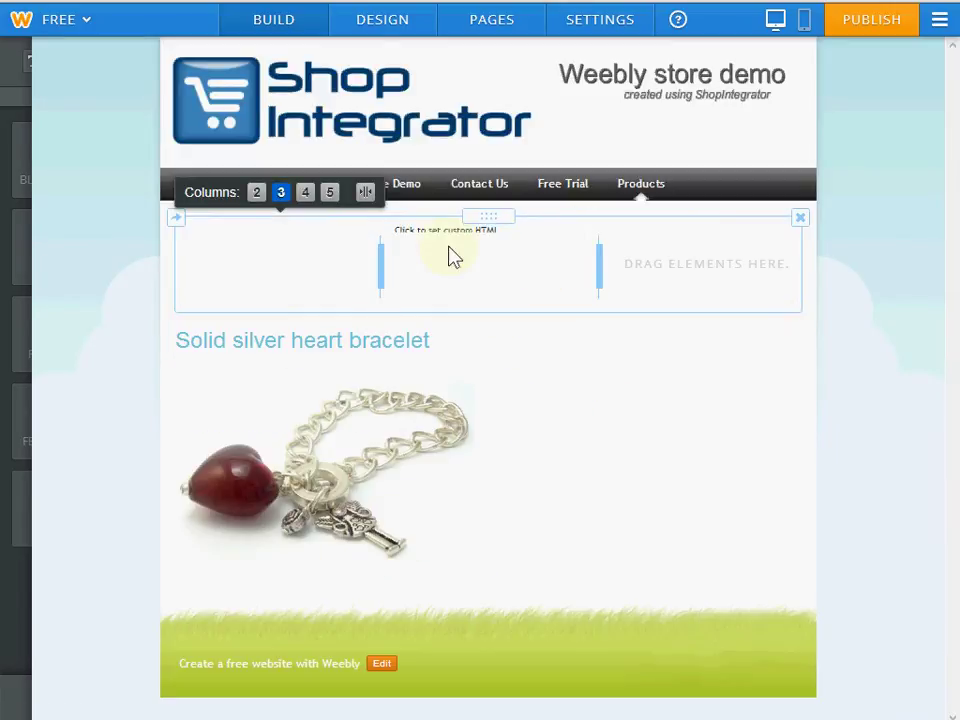
left_click(436, 232)
left_click(577, 298)
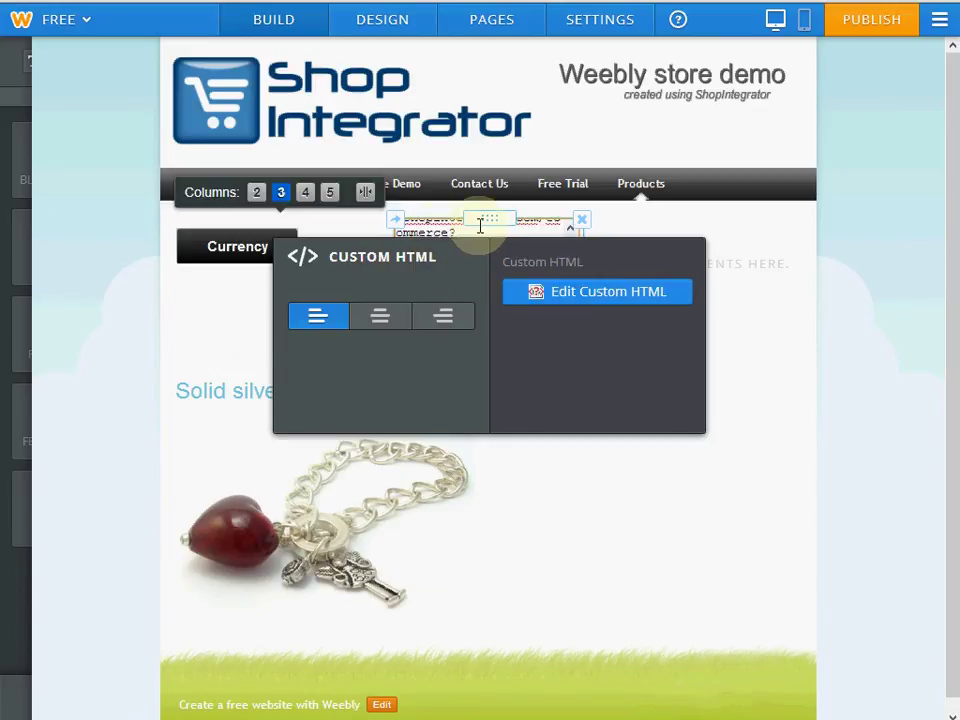
left_click(858, 440)
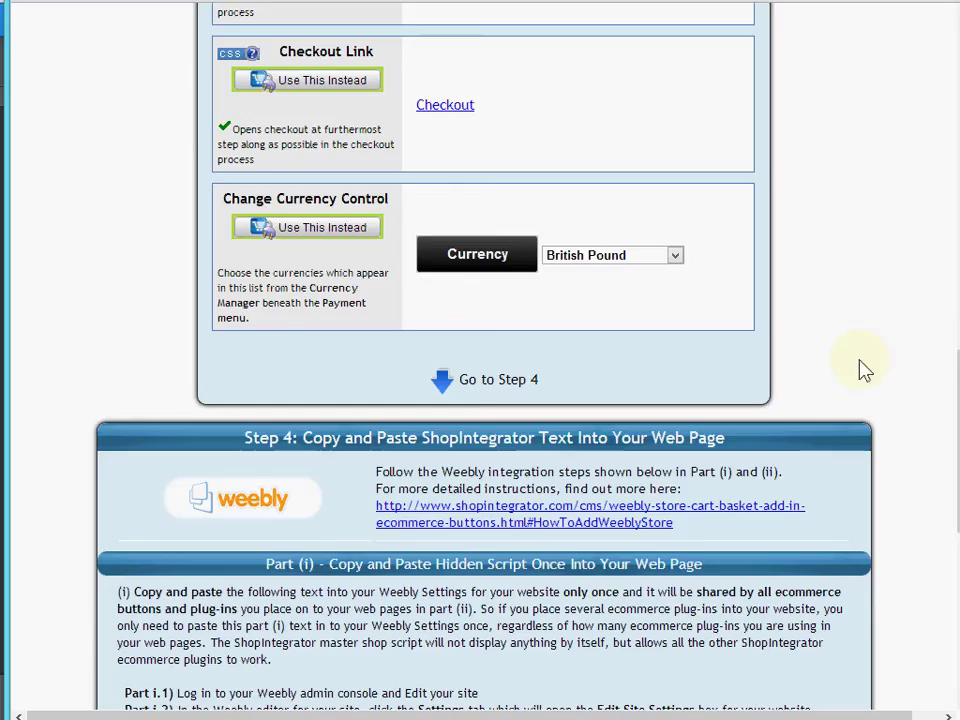
Switch to ShopIntegrator Admin, choose the Checkout Button as the shop control and copy its Part (ii) plugin code.
scroll(865, 370, "up", 5)
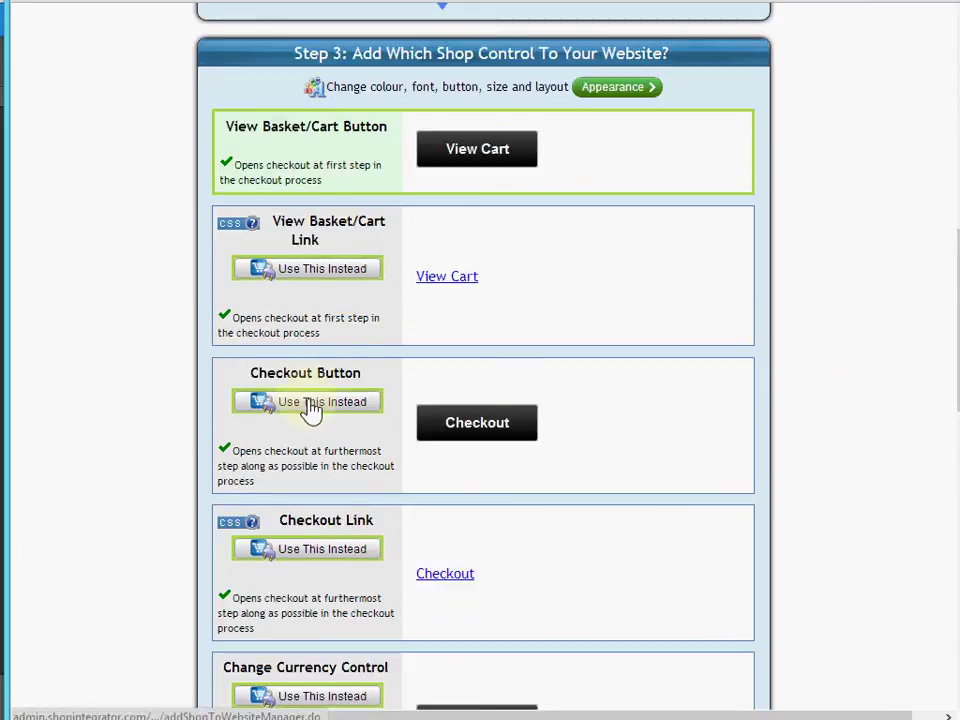
left_click(310, 402)
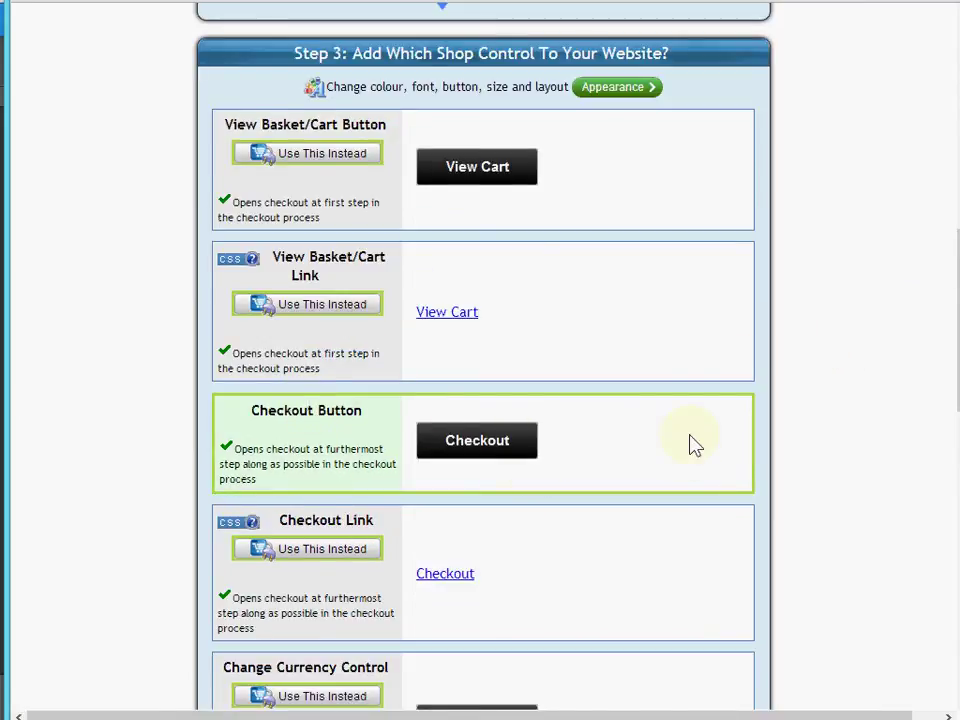
scroll(690, 444, "down", 9)
scroll(375, 225, "down", 3)
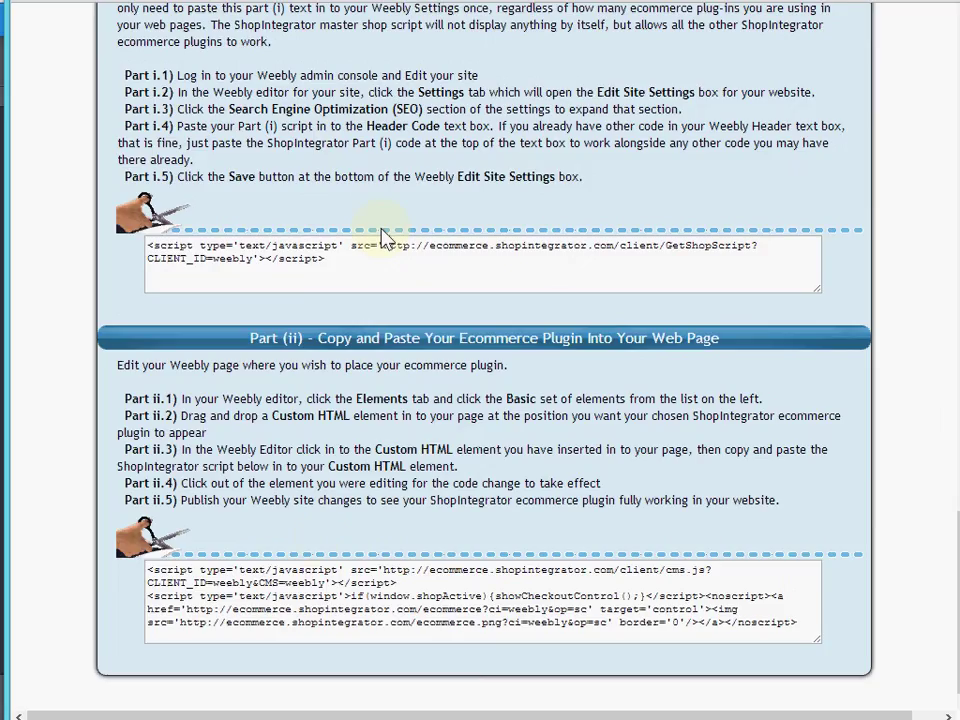
left_click(383, 610)
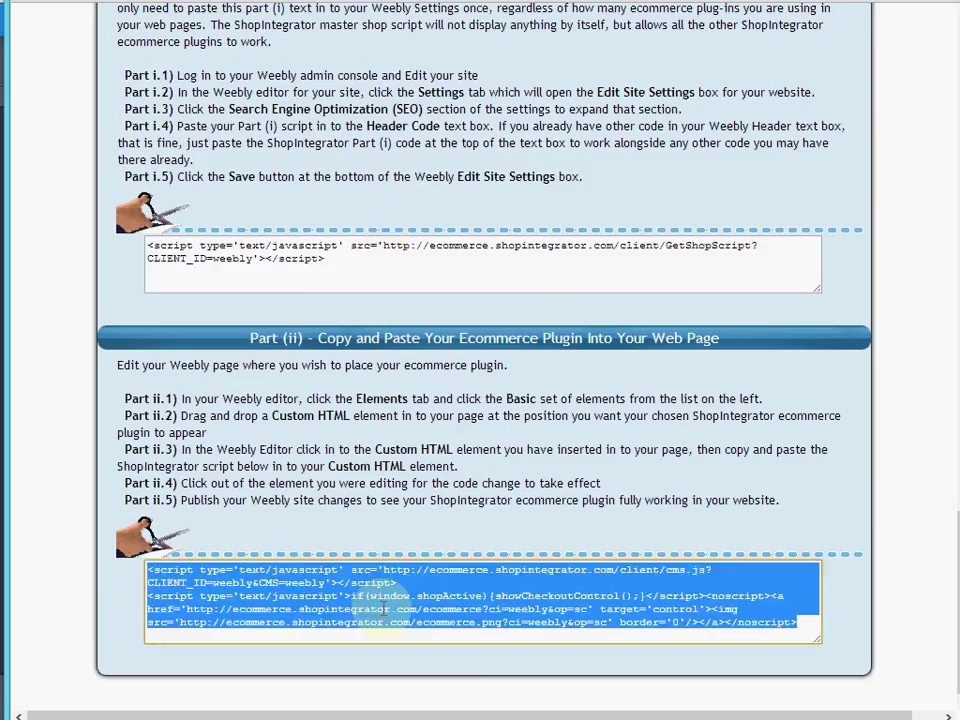
Switch to the Weebly editor and place an Embed Code element containing the copied Checkout code in the third column.
left_click(5, 306)
left_click_drag(159, 157, 668, 256)
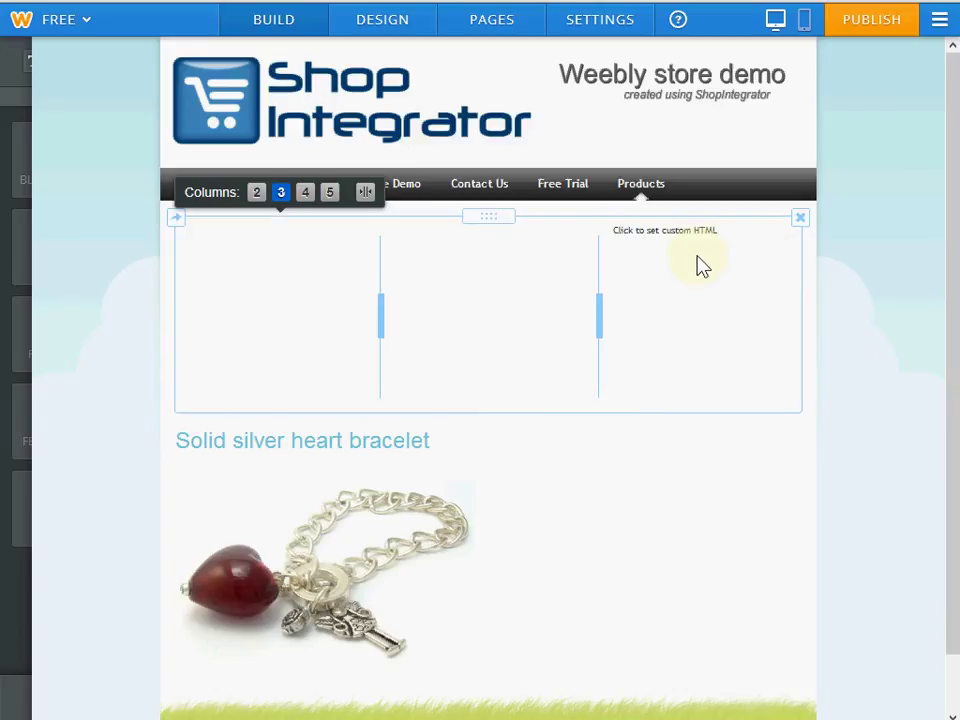
left_click(669, 229)
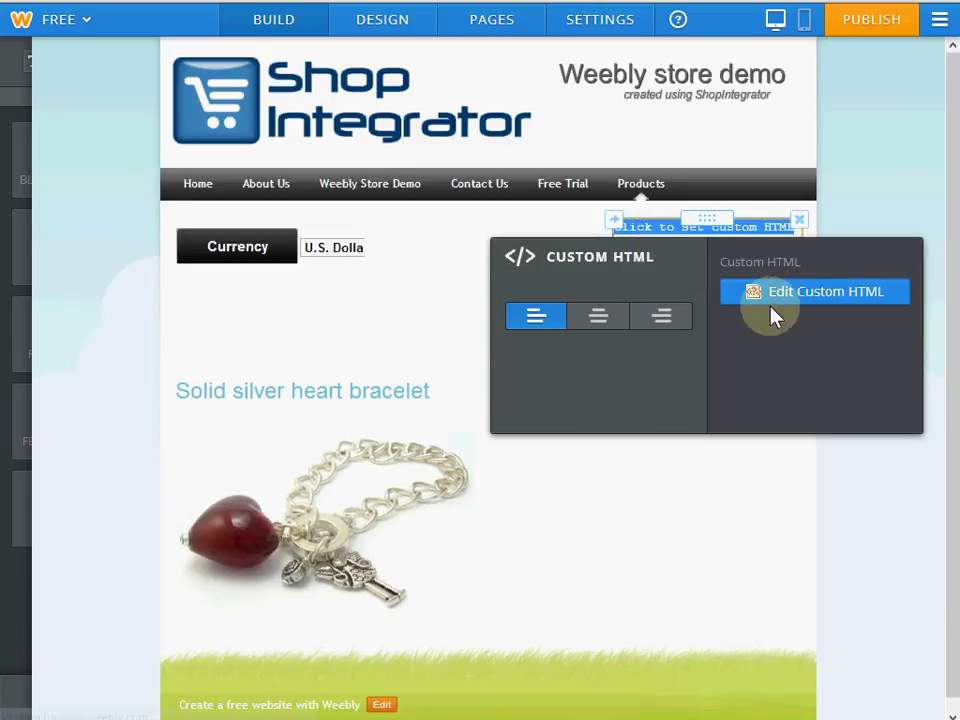
key("ctrl+v")
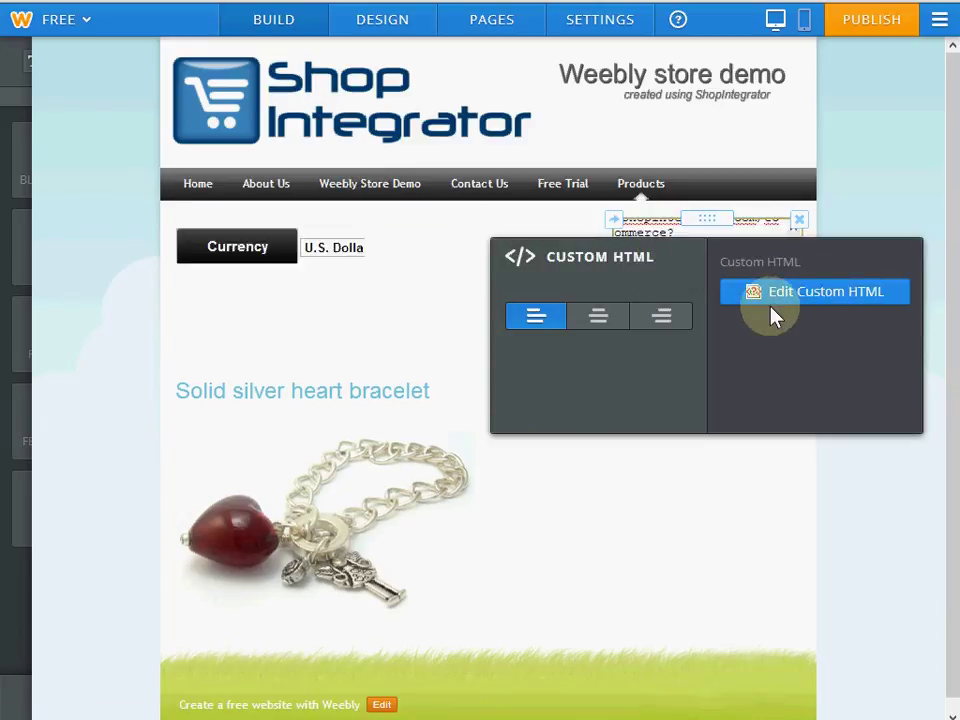
left_click(889, 200)
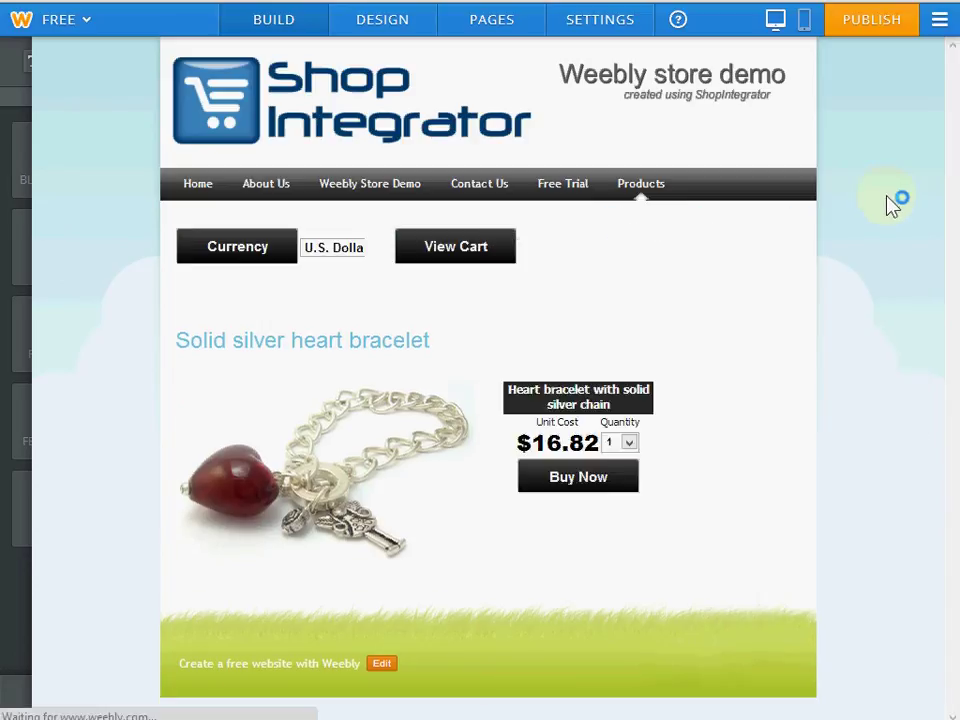
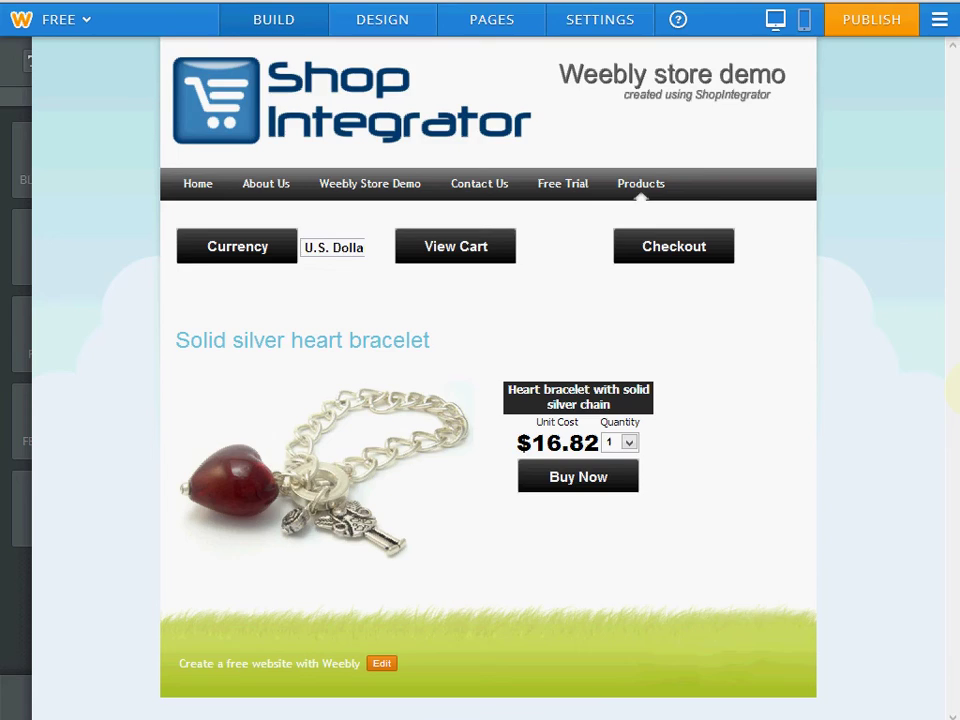
Switch to ShopIntegrator Admin and choose Sell Multiple Products as the type of ecommerce plugin in Step 2.
key("alt+Tab")
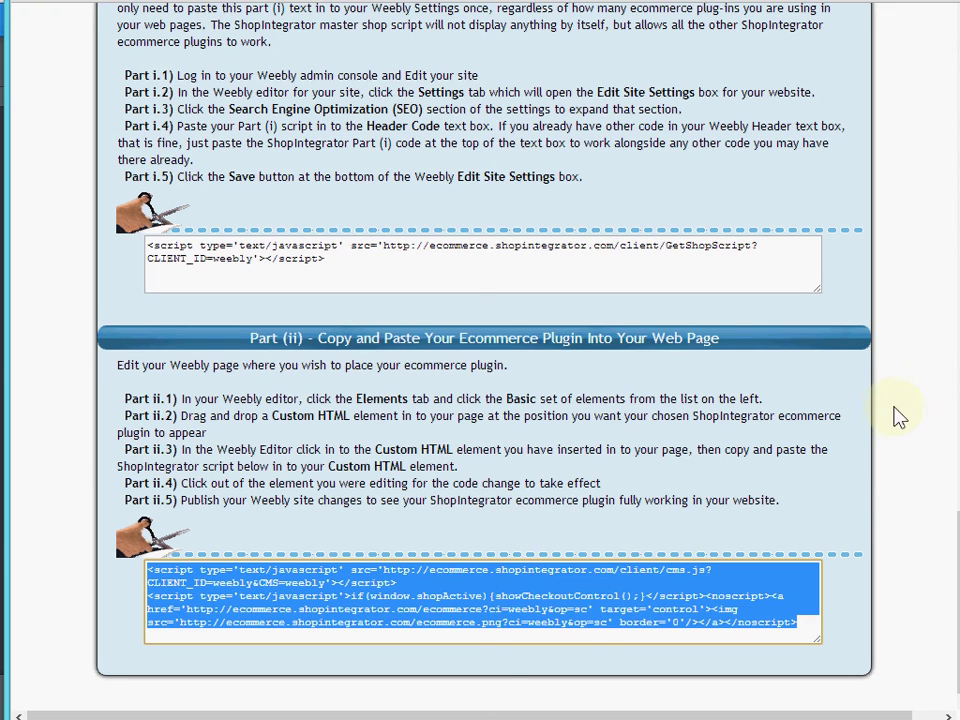
left_click_drag(945, 578, 957, 125)
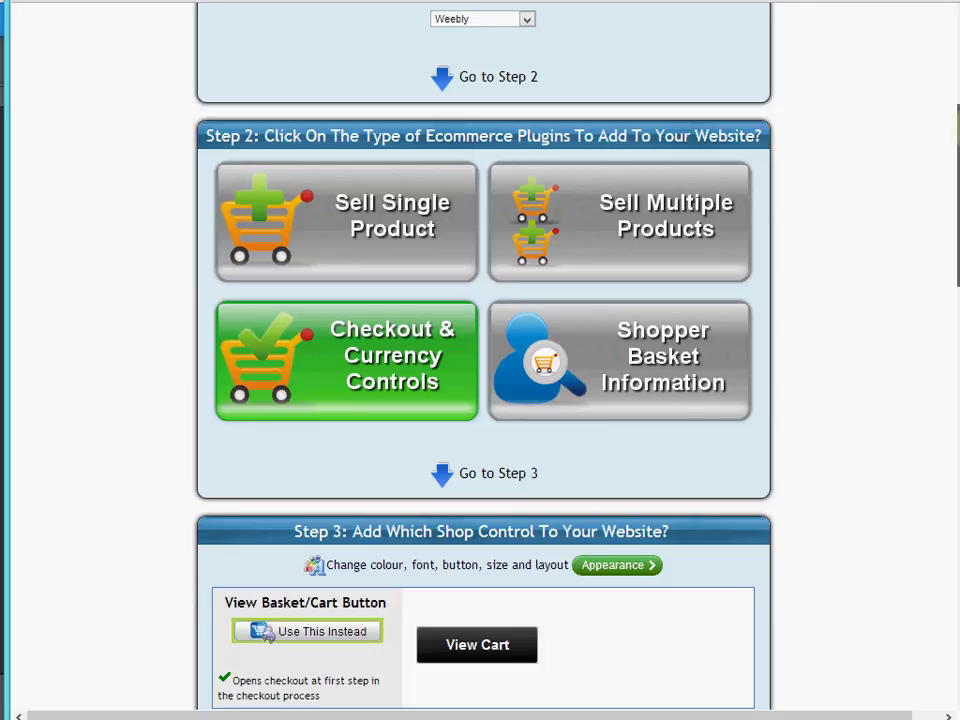
left_click(655, 248)
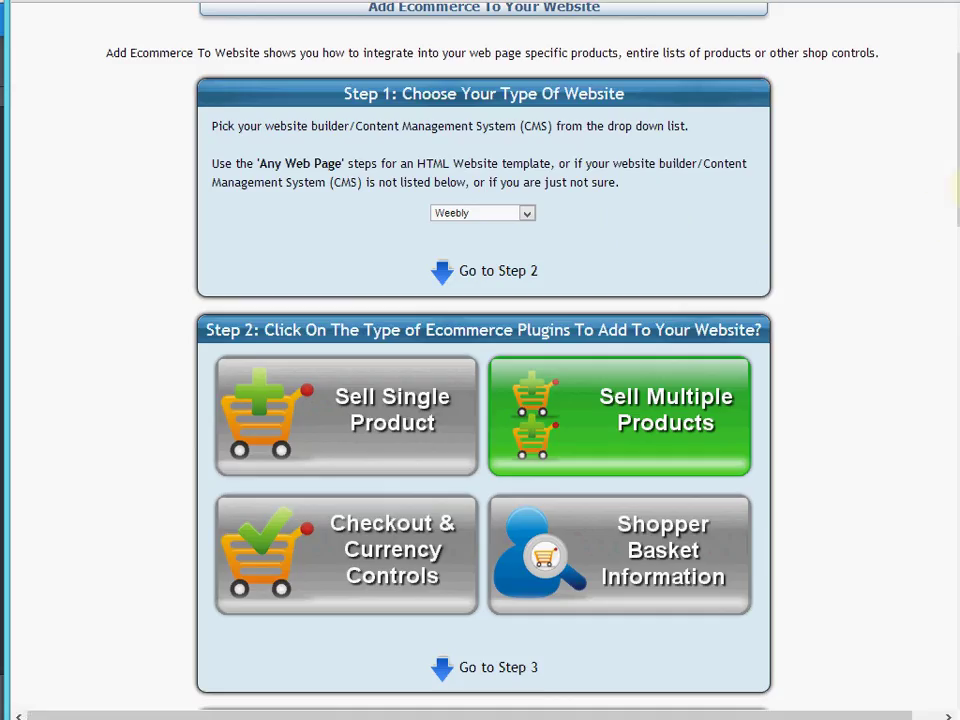
Review the product table display options and copy the Part (ii) code for the Interactive Table Of Products in the JEWELLERY category.
scroll(950, 178, "down", 4)
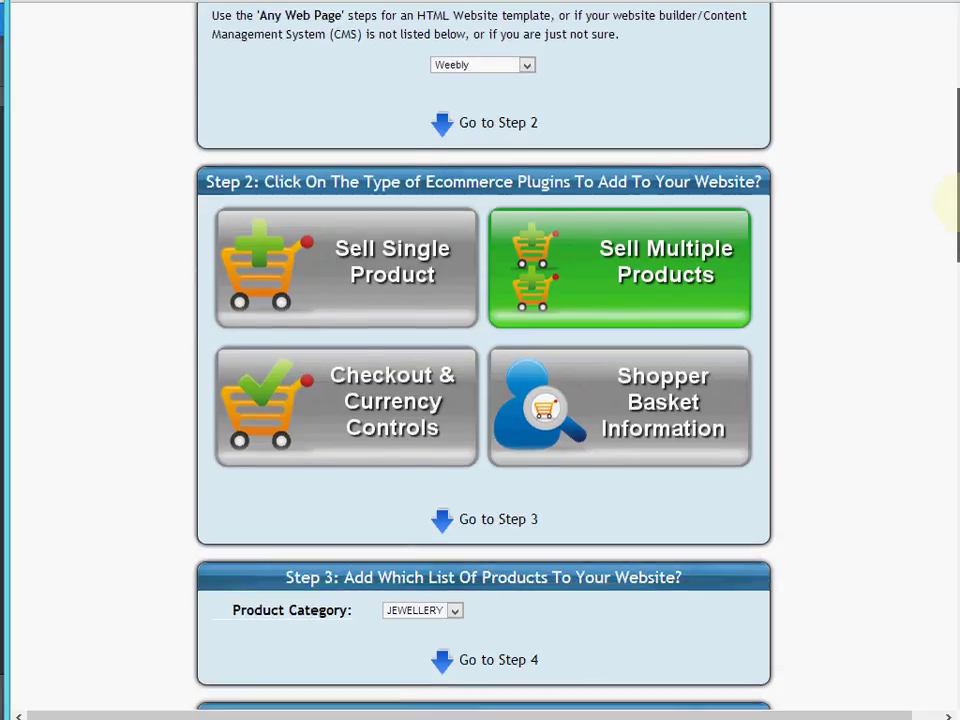
scroll(950, 230, "down", 7)
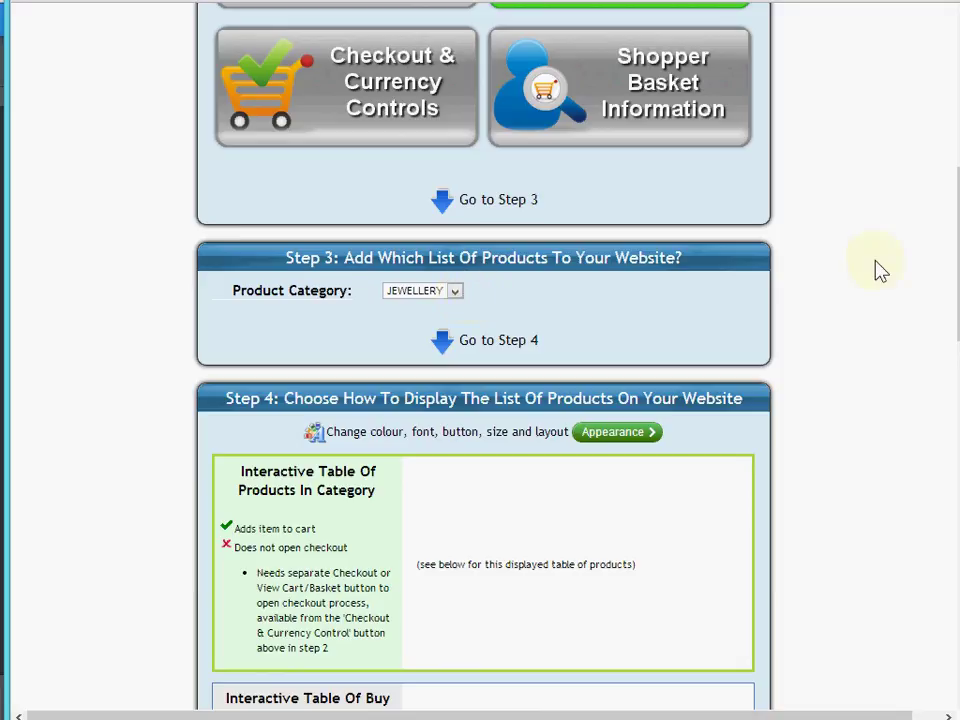
scroll(944, 240, "down", 4)
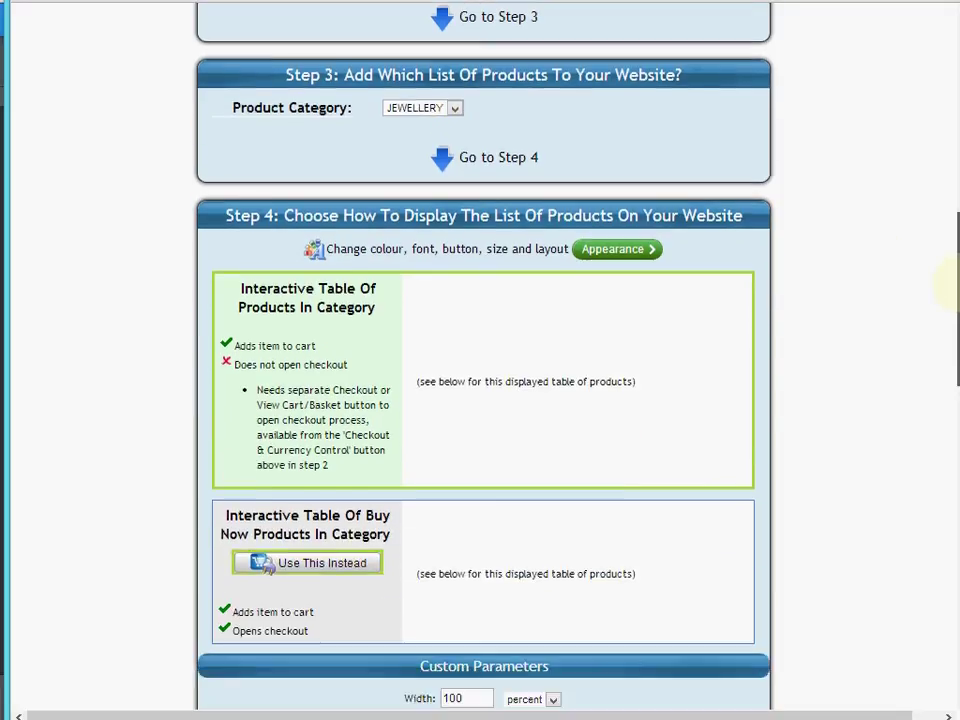
left_click_drag(945, 285, 945, 374)
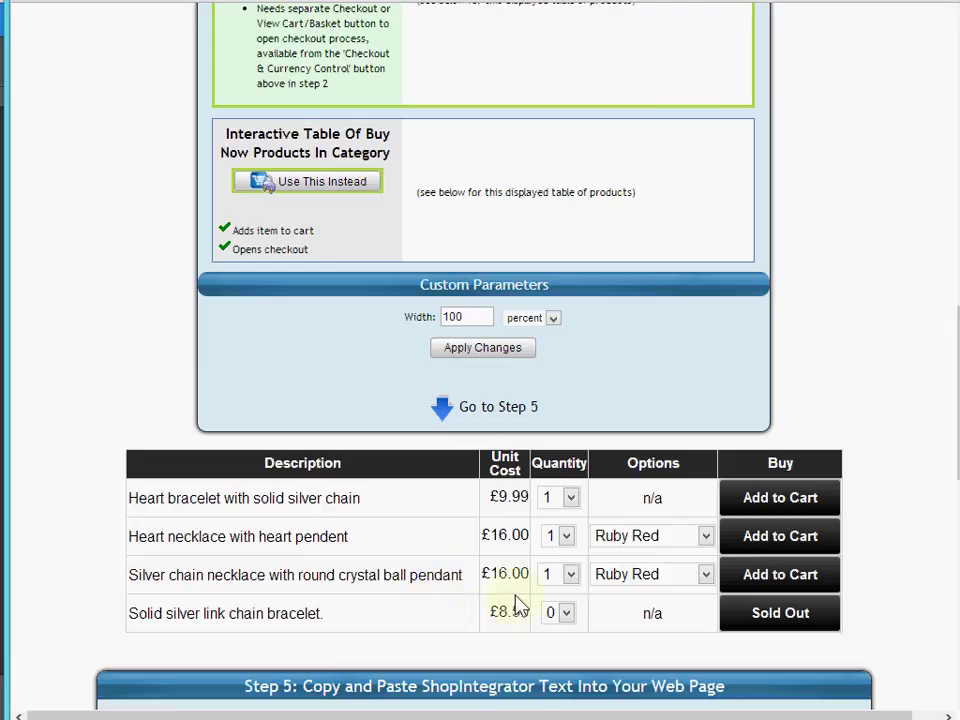
scroll(519, 606, "up", 4)
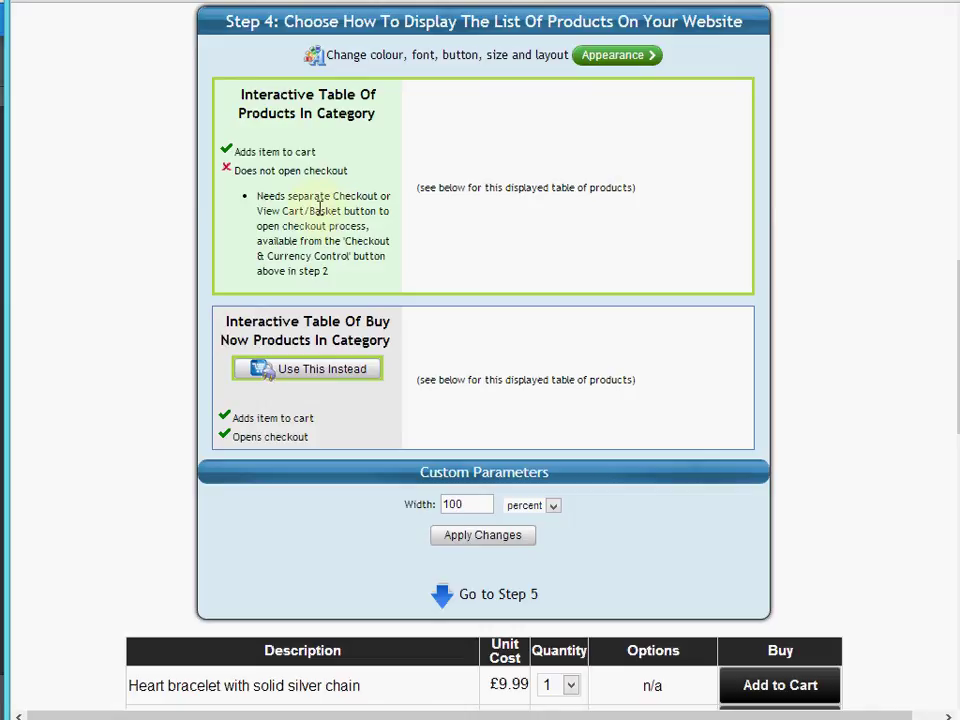
scroll(660, 330, "down", 6)
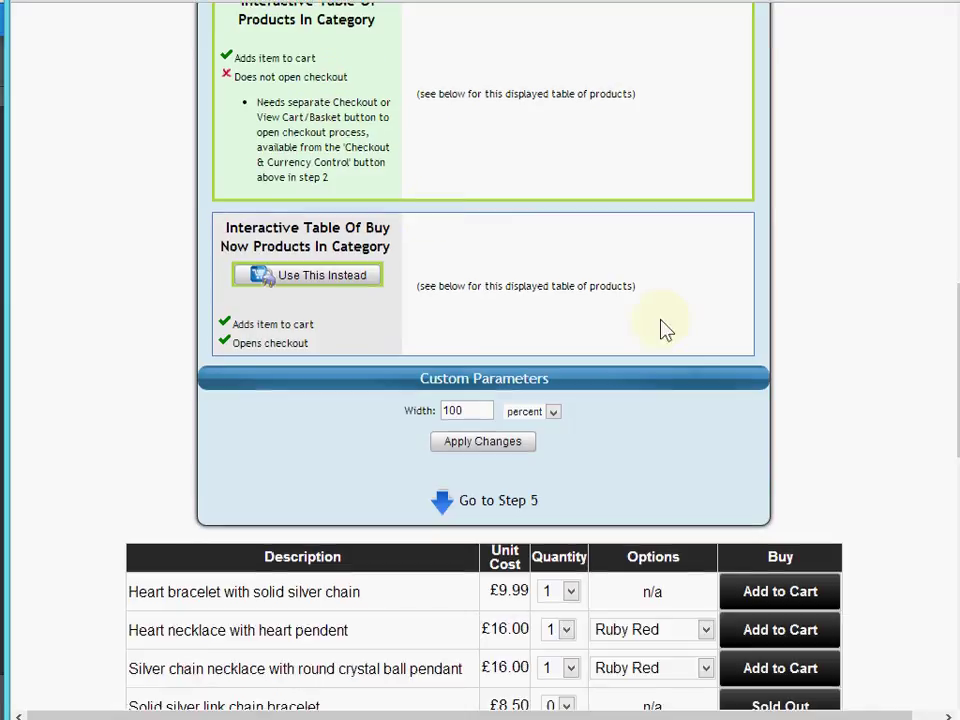
scroll(597, 314, "down", 8)
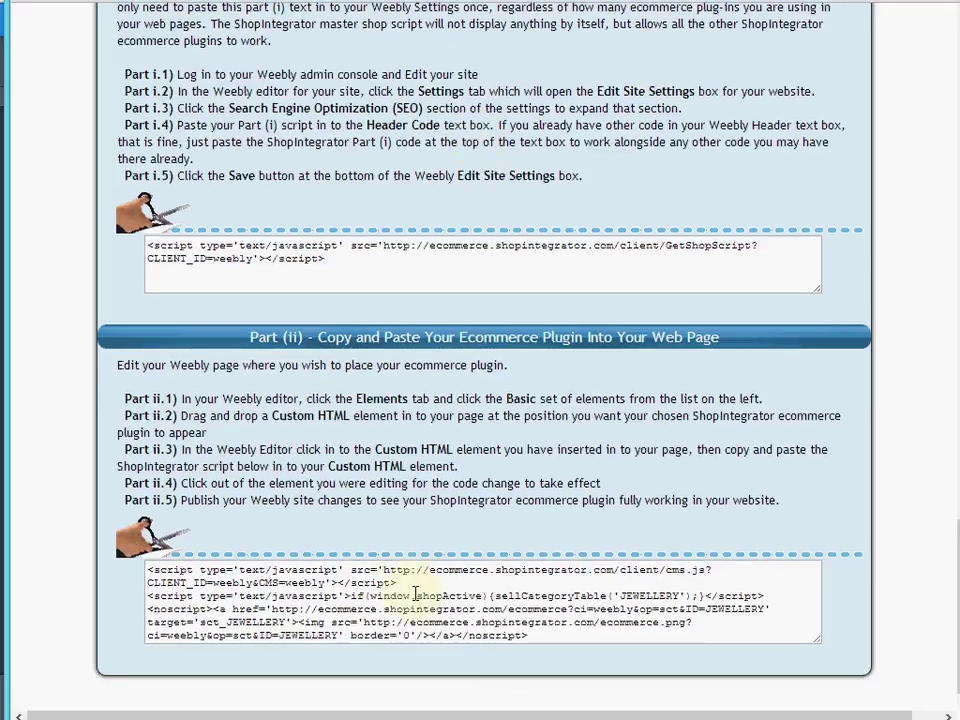
left_click(416, 593)
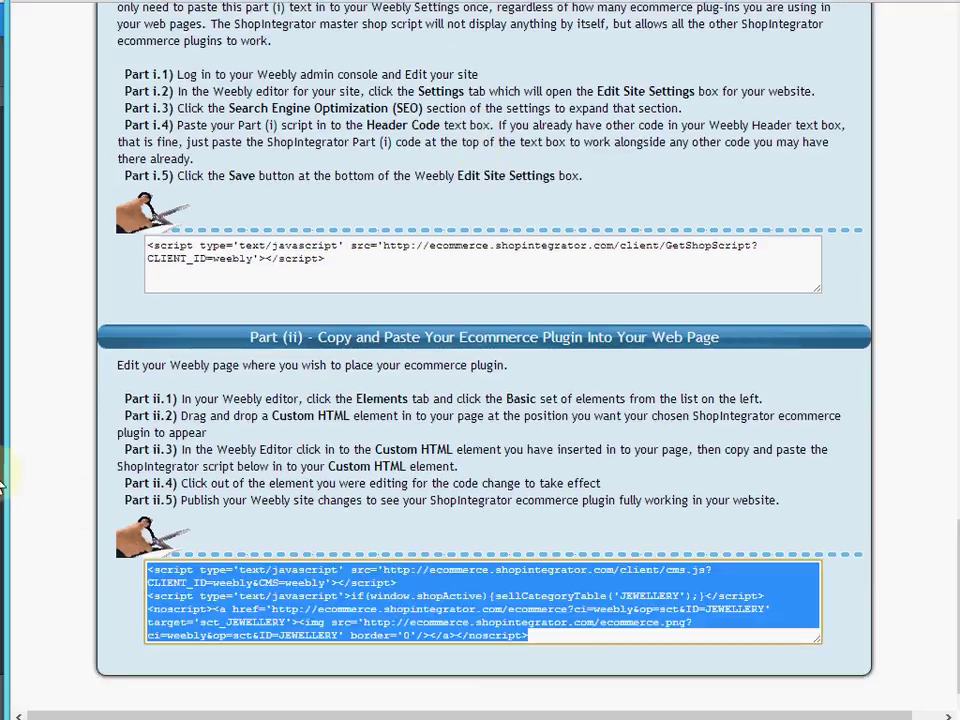
Switch to the Weebly editor and place an Embed Code element containing the copied JEWELLERY table code below the bracelet product.
left_click(4, 360)
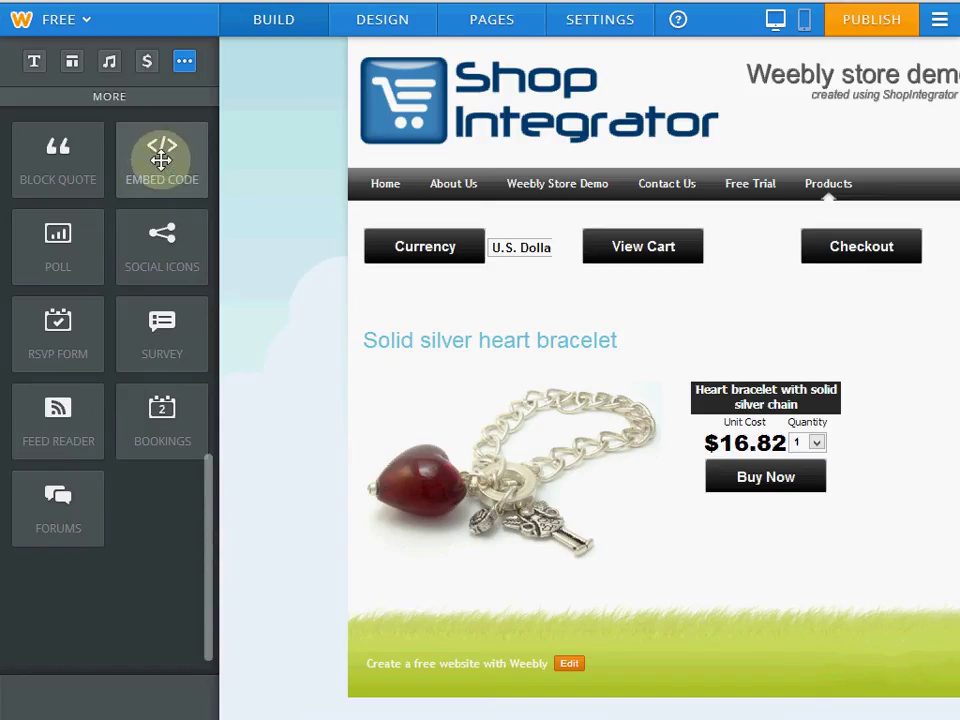
left_click_drag(180, 154, 359, 585)
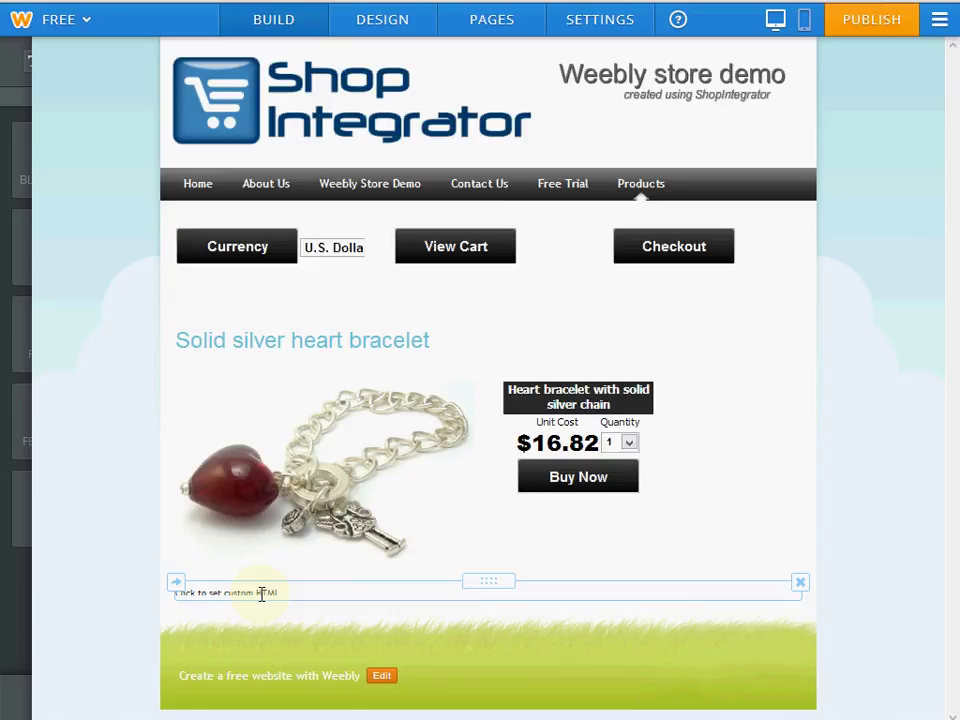
left_click(261, 593)
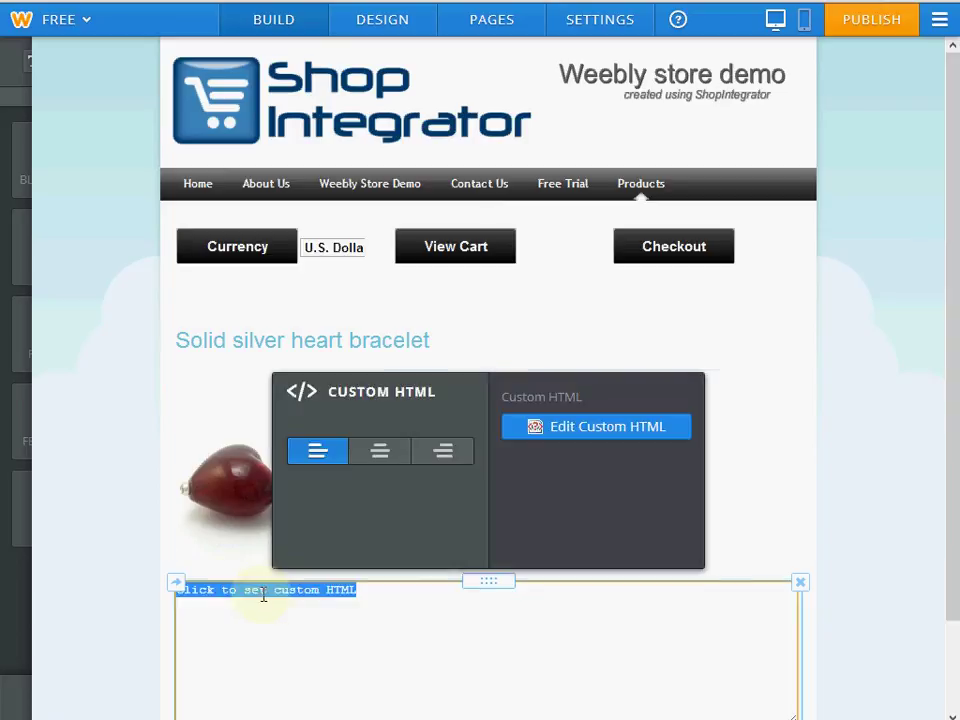
left_click(604, 428)
type("<script type='text/javascript' src='http://ecommerce.shopintegrator.com/client/cms.js?CLIENT_ID=weebly&CMS=weebly'></script> <script type='text/javascript'>if(window.shopActive){sellCategoryTable('JEWELLERY');}</script><noscript><a href='http://ecommerce.shopintegrator.com/ecommerce?ci=weebly&op=sct&ID=JEWELLERY' target='sct_JEWELLERY'><img src='http://ecommerce.shopintegrator.com/ecommerce.png?ci=weebly&op=sct&ID=JEWELLERY' border='0'/></a></noscript>")
left_click(891, 566)
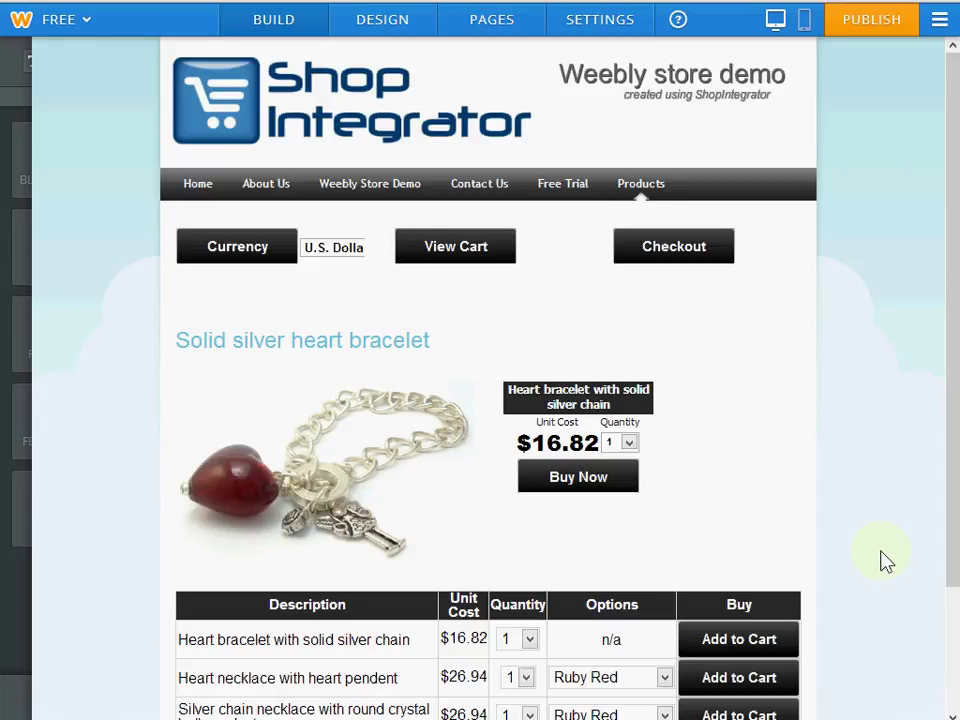
Check the embedded jewellery table on the Products page, then publish the website and dismiss the publishing confirmation.
scroll(887, 562, "down", 2)
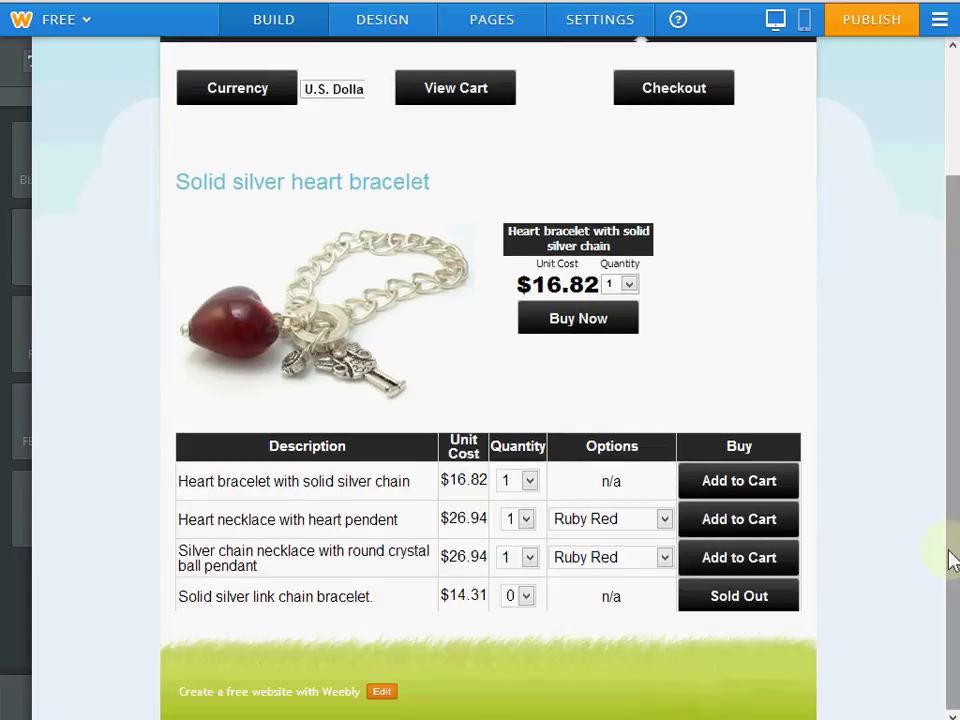
left_click_drag(952, 558, 951, 490)
left_click_drag(954, 386, 952, 362)
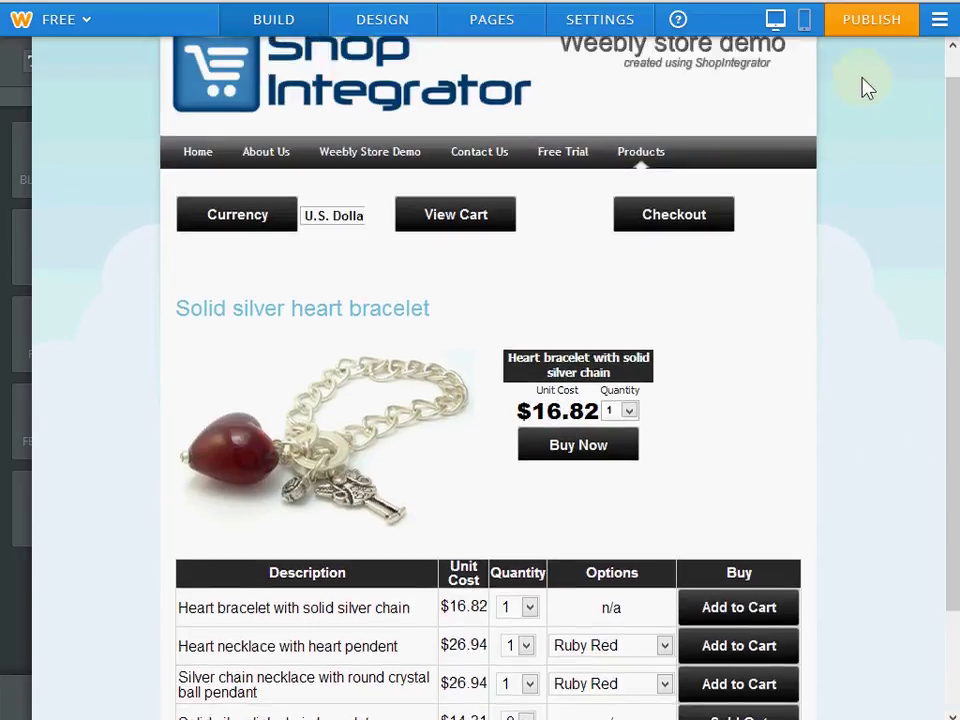
left_click(866, 32)
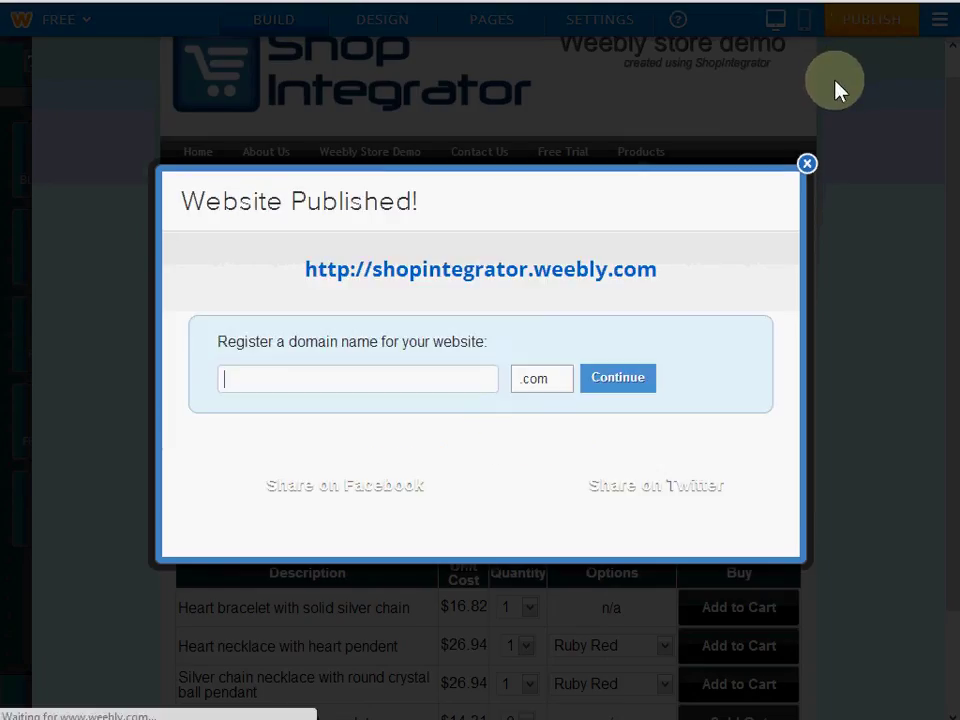
left_click(806, 165)
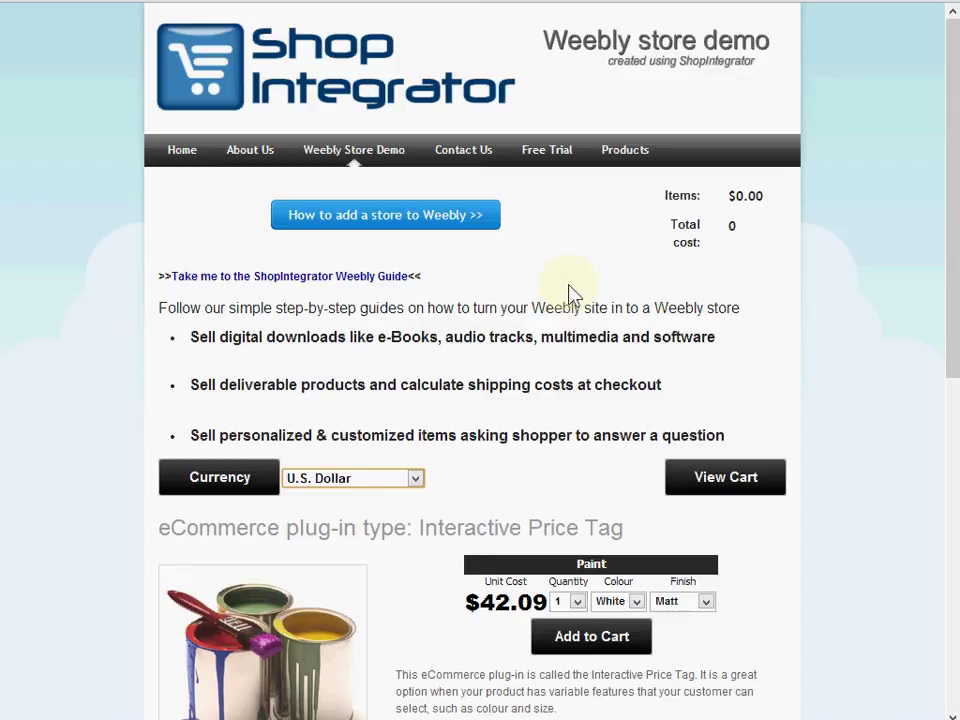
Switch to the published site, reload it and inspect how the currency selector fits its column on the Products page.
key("F5")
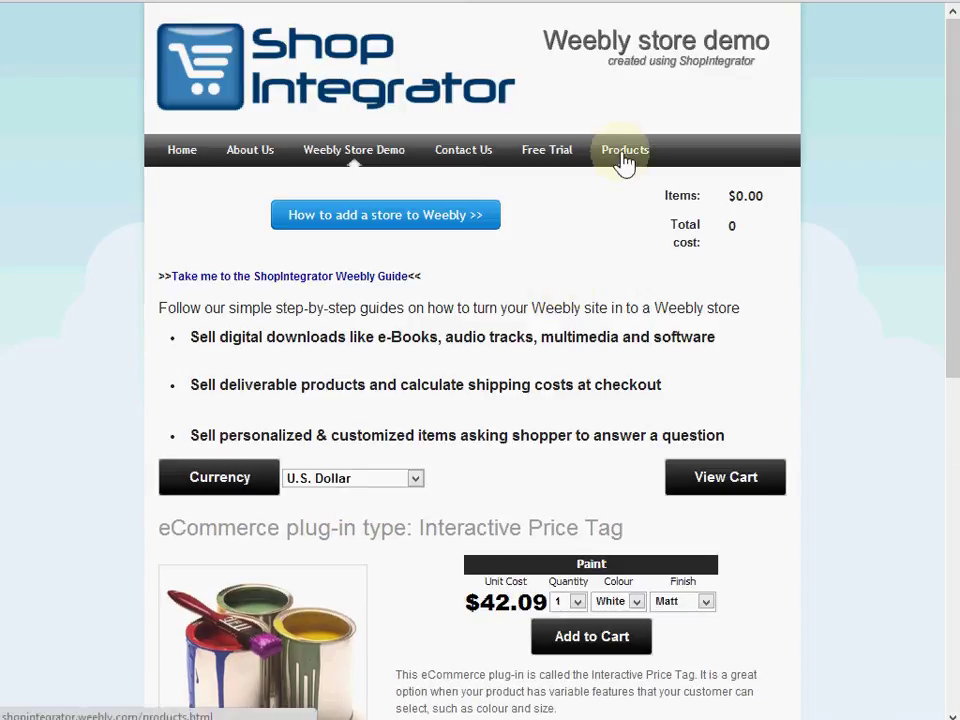
left_click(624, 155)
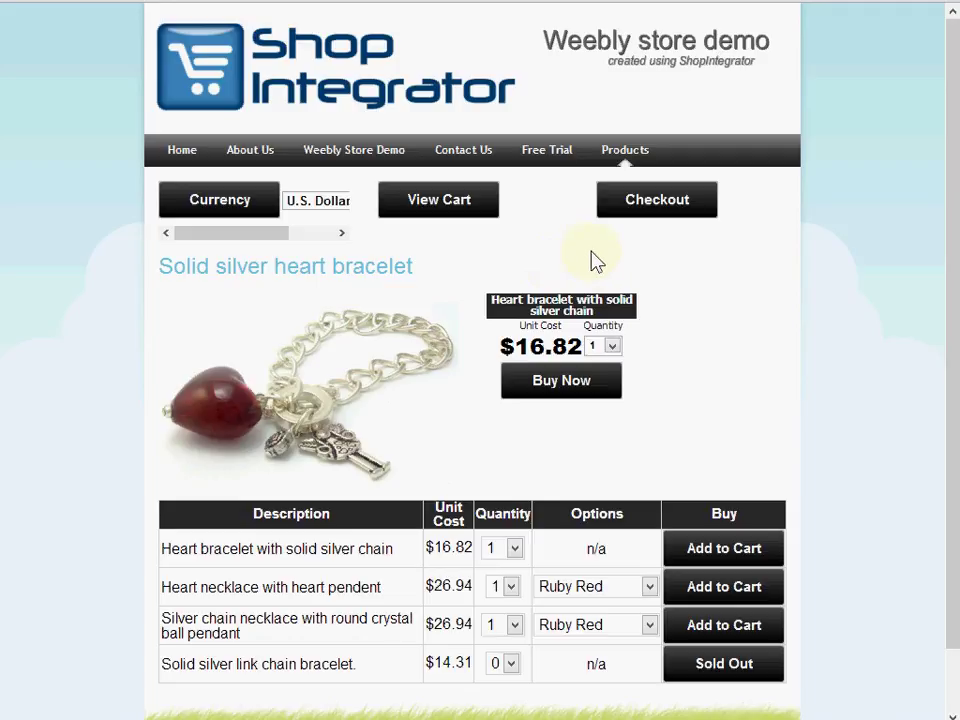
left_click_drag(279, 238, 185, 242)
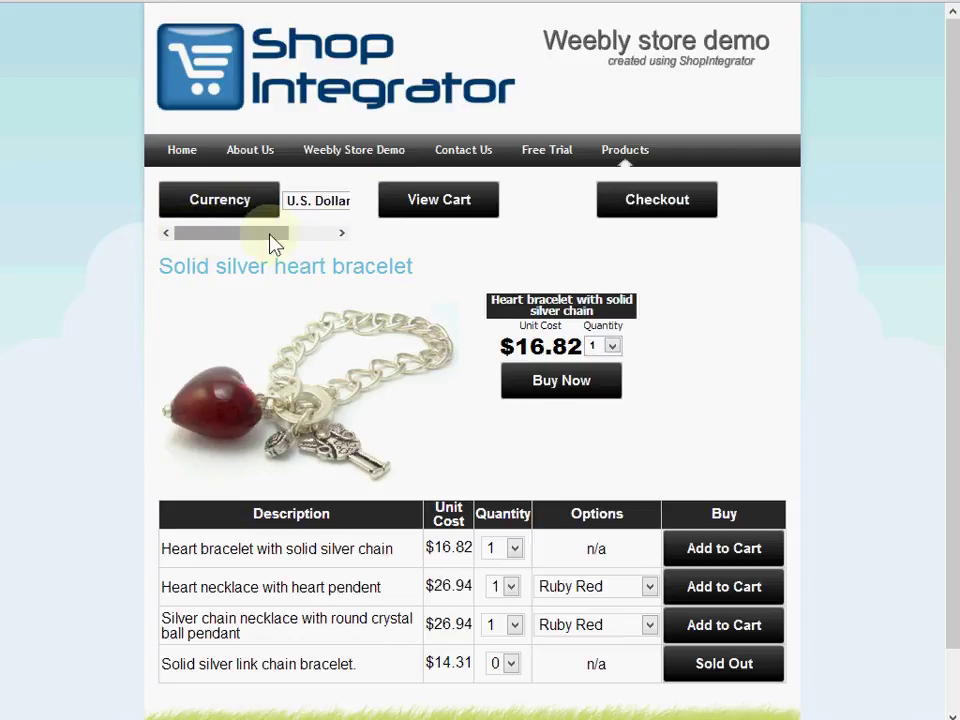
left_click_drag(265, 243, 223, 242)
left_click_drag(268, 242, 226, 242)
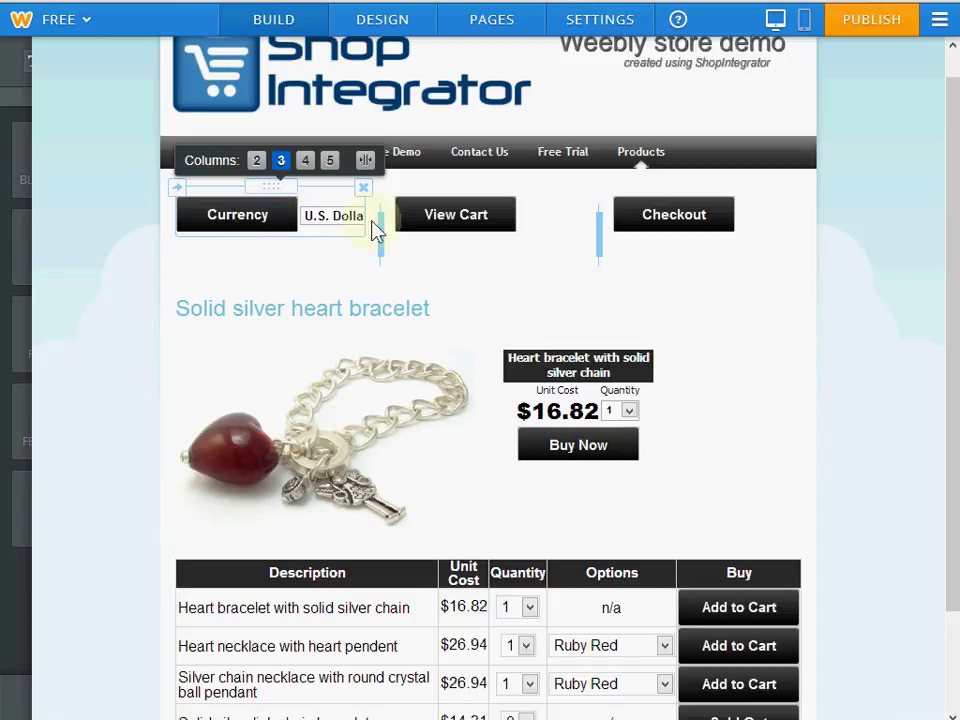
In the Weebly editor, widen the Currency column by moving both column dividers toward the Checkout button, and republish the website.
left_click_drag(599, 230, 655, 232)
left_click_drag(384, 240, 489, 242)
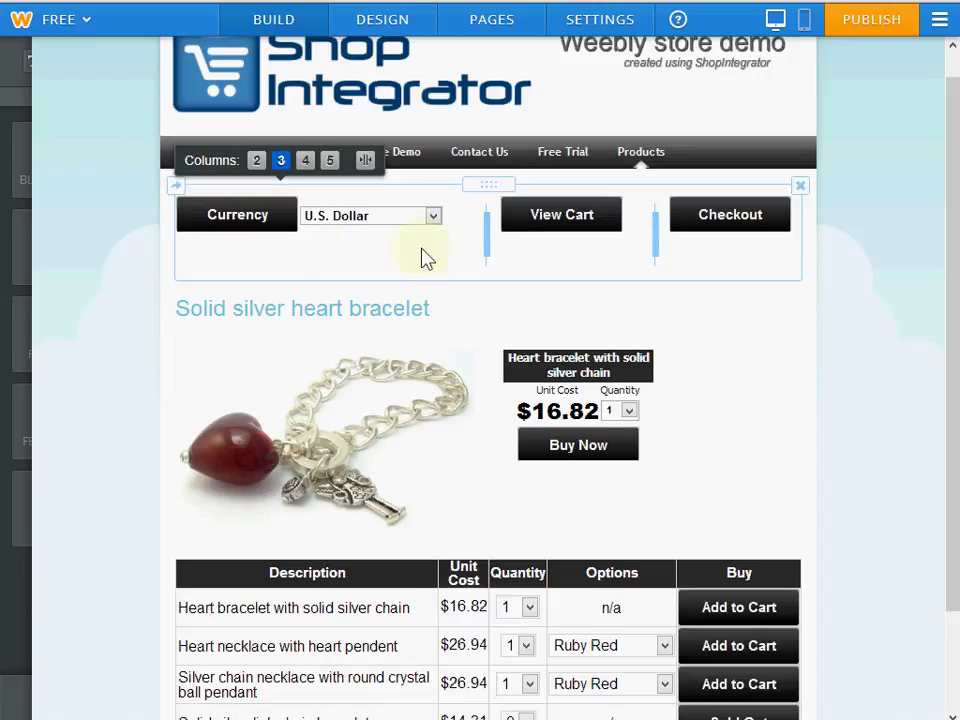
left_click(860, 30)
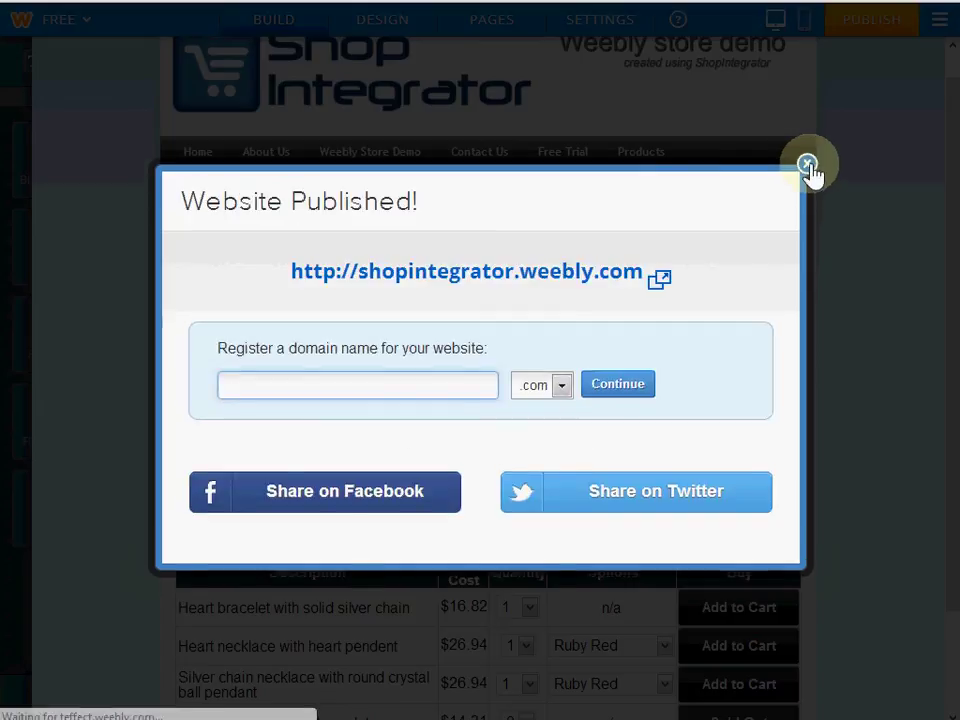
left_click(807, 163)
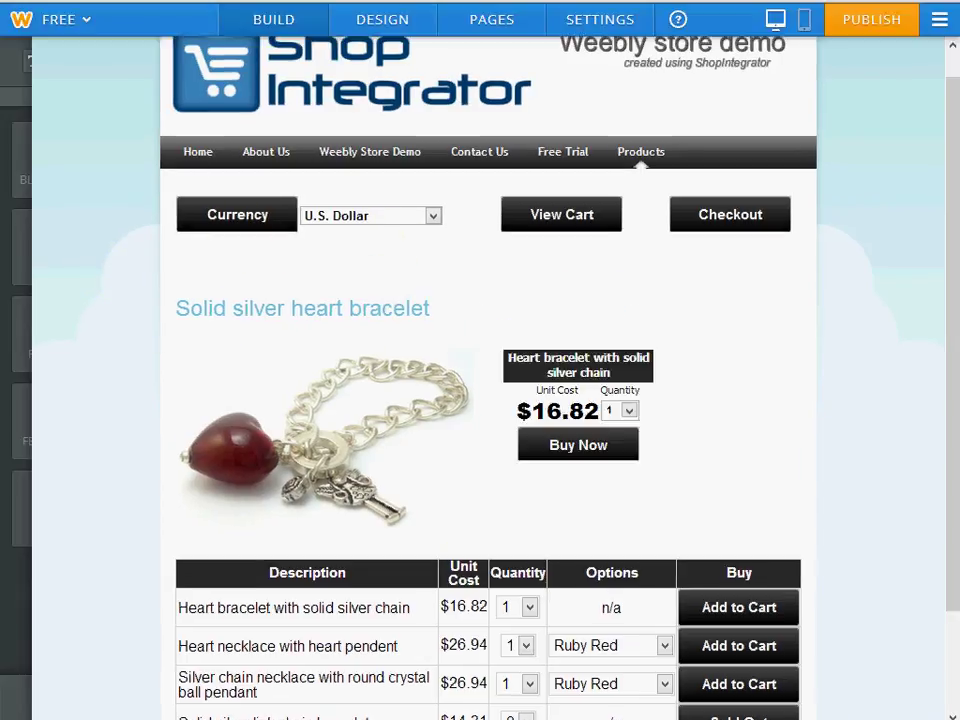
mouse_move(300, 265)
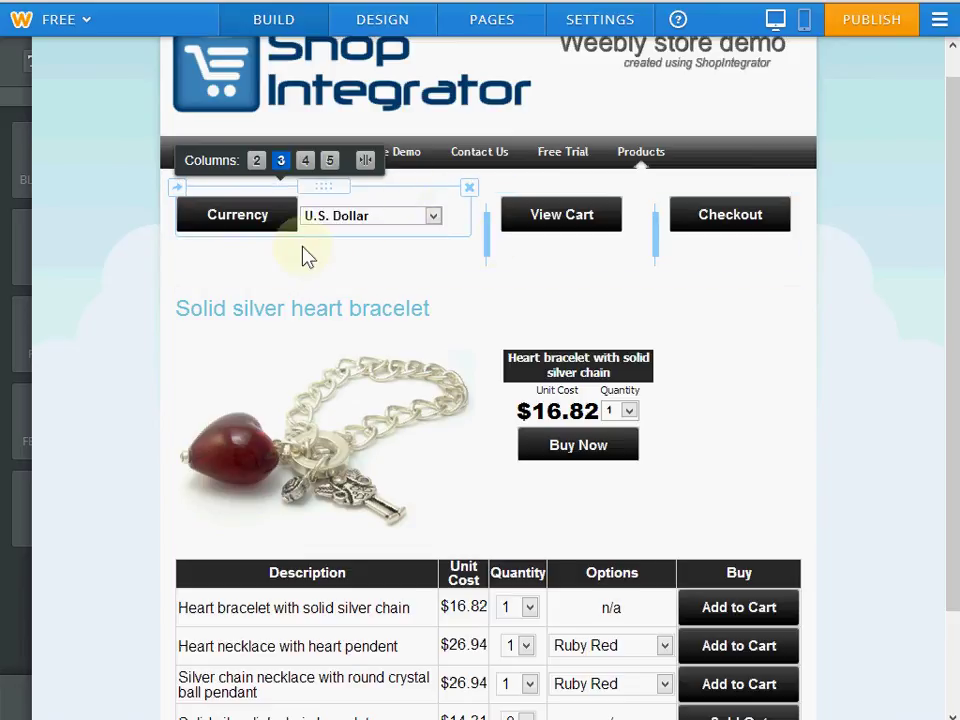
mouse_move(595, 398)
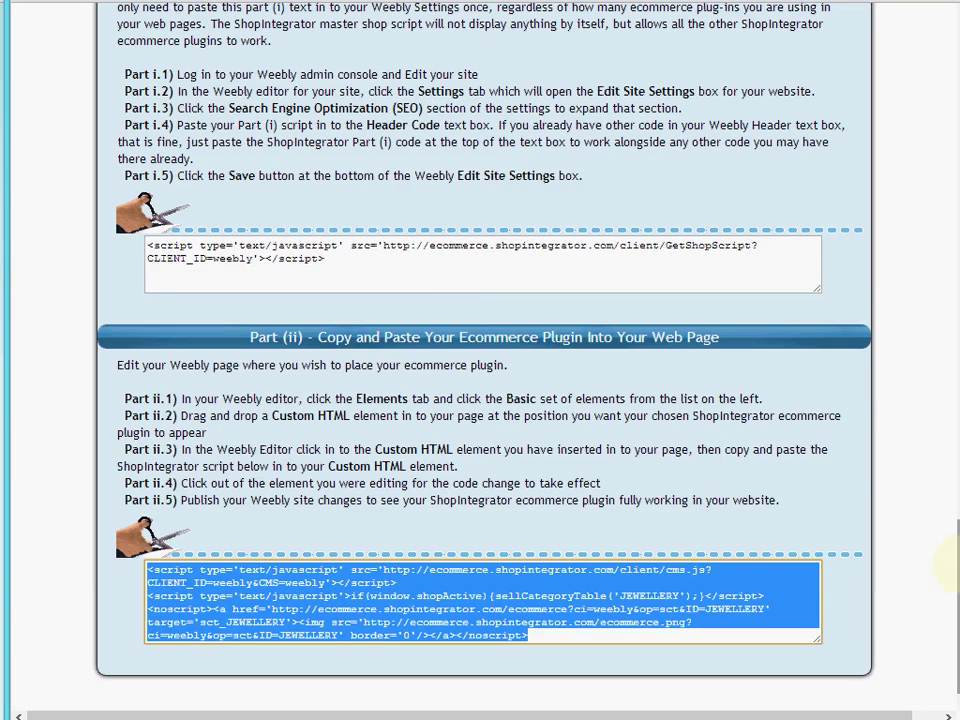
left_click_drag(948, 565, 945, 20)
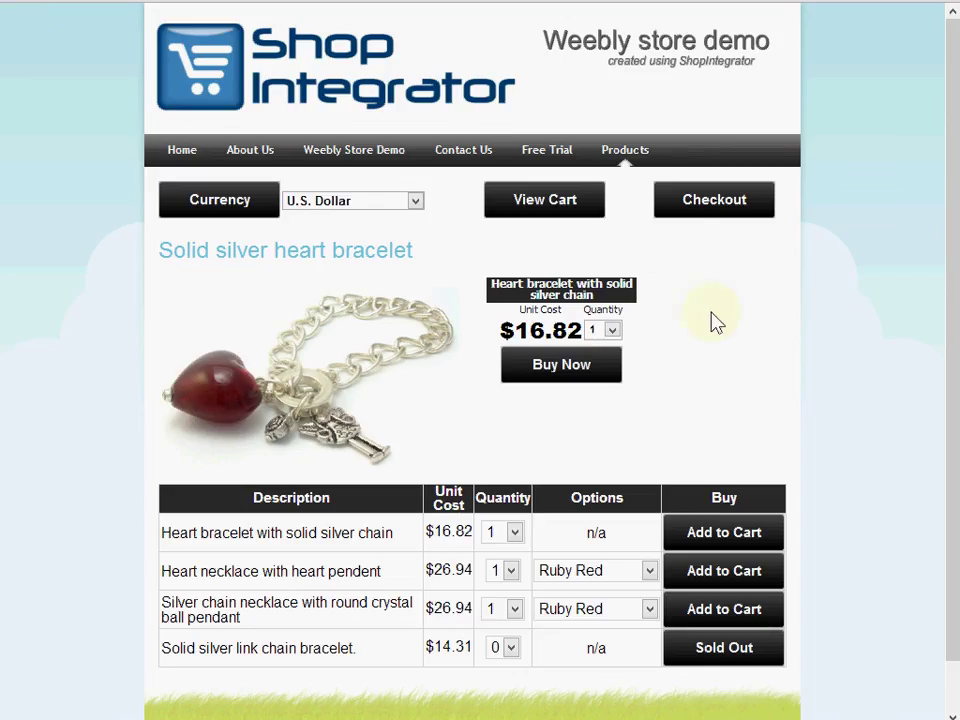
On the published Products page, test Buy Now for the solid silver heart bracelet, review the order confirmation and close the cart.
left_click(563, 378)
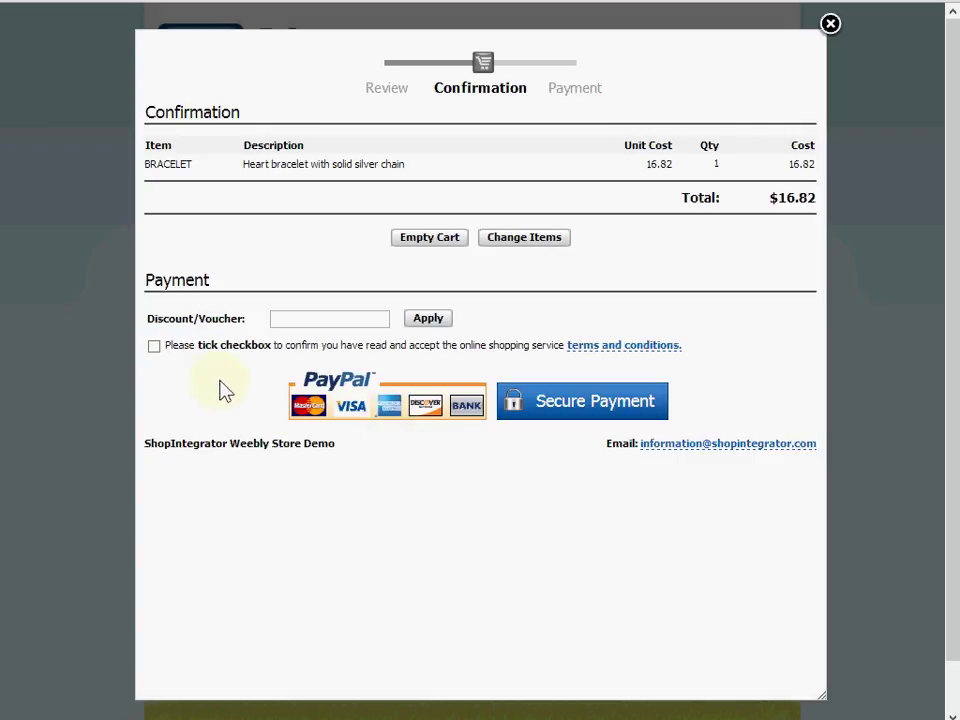
left_click(831, 25)
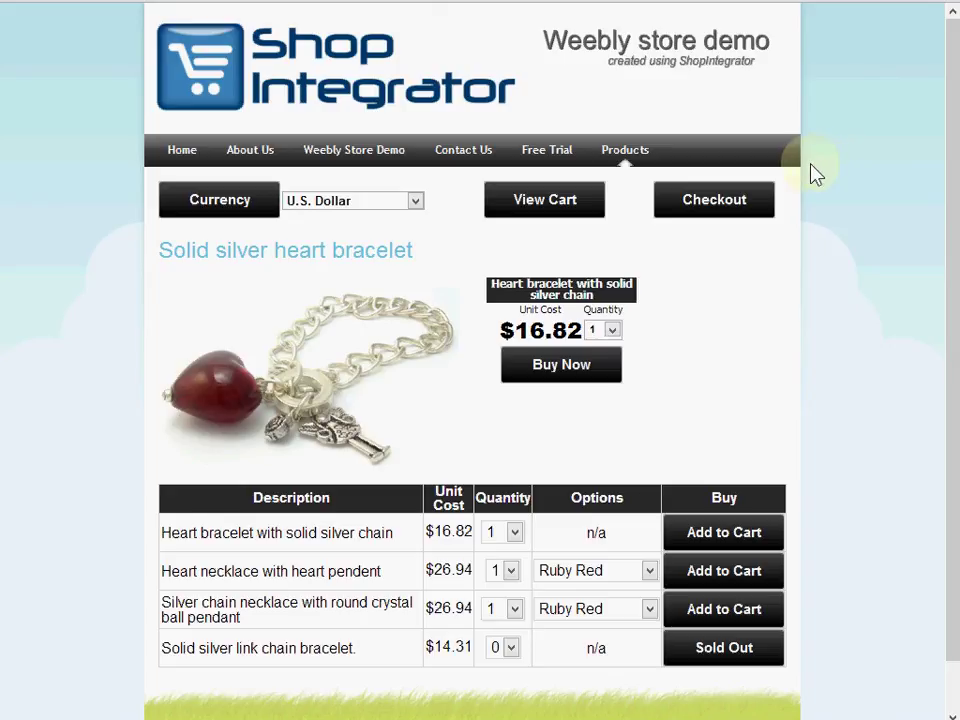